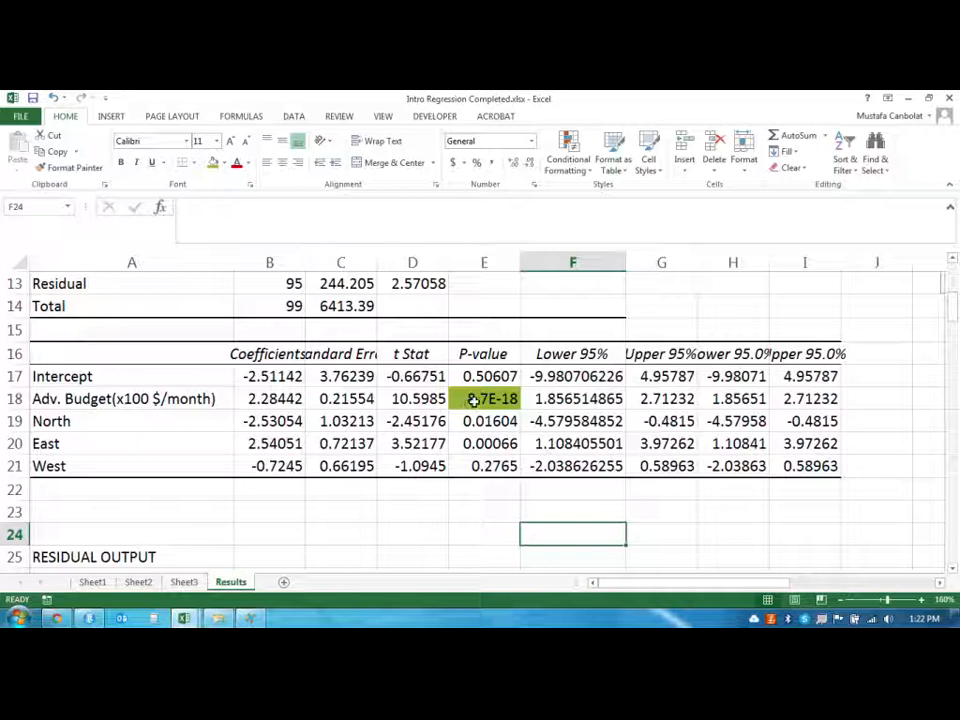
Examine the coefficients and P-values of Adv. Budget, North, East and West in the regression coefficient table
{"action": "left_click", "coordinate": [474, 400]}
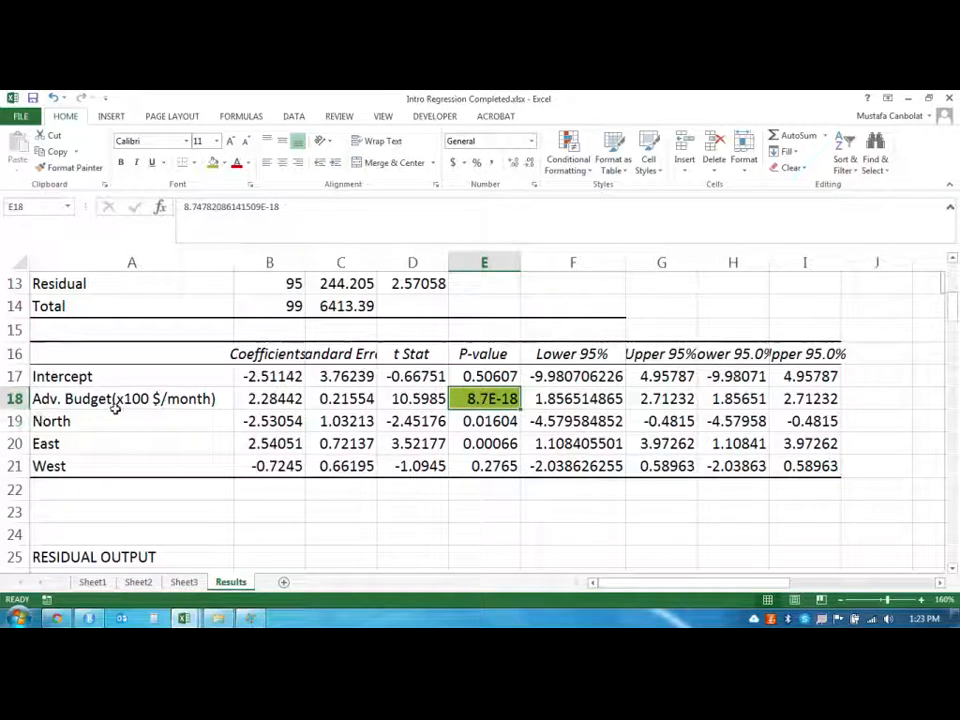
{"action": "left_click", "coordinate": [281, 399]}
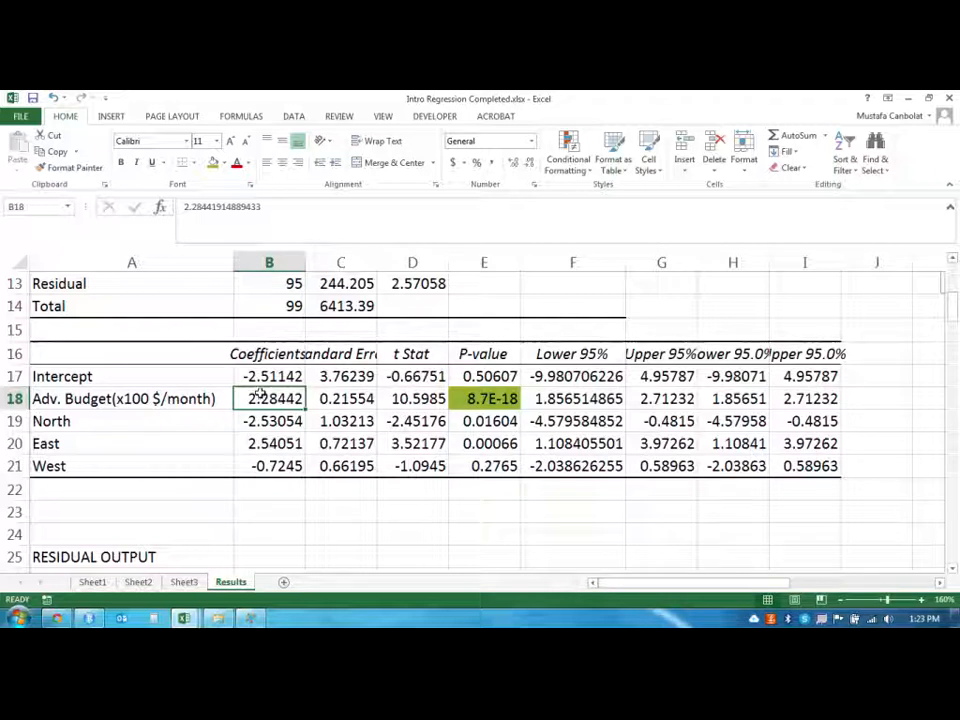
{"action": "left_click", "coordinate": [100, 398]}
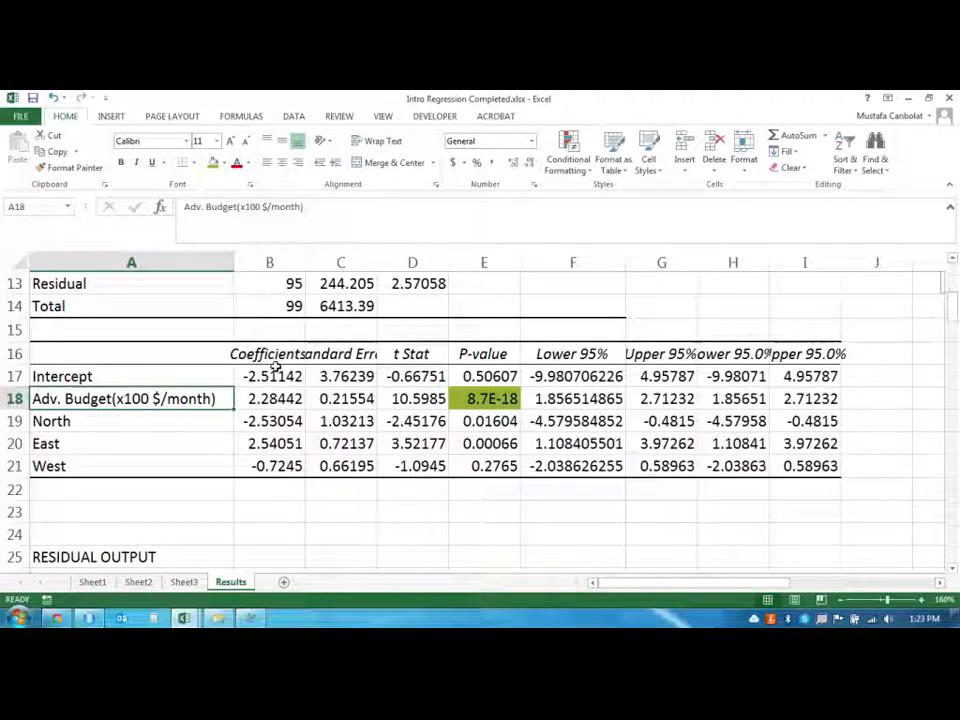
{"action": "left_click", "coordinate": [268, 420]}
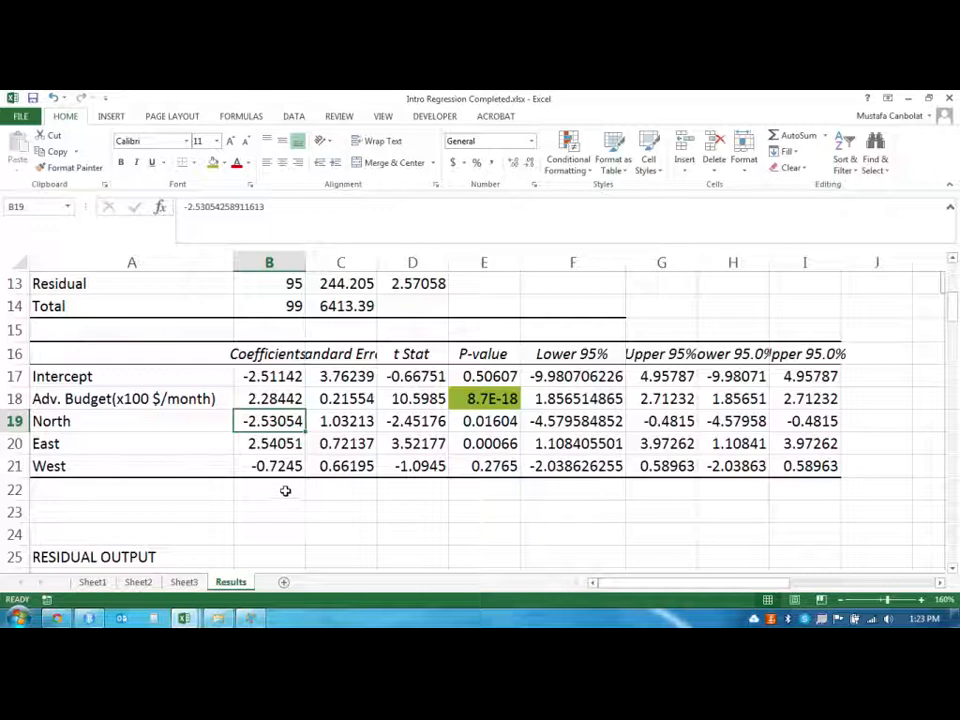
{"action": "left_click", "coordinate": [118, 492]}
{"action": "left_click", "coordinate": [150, 421]}
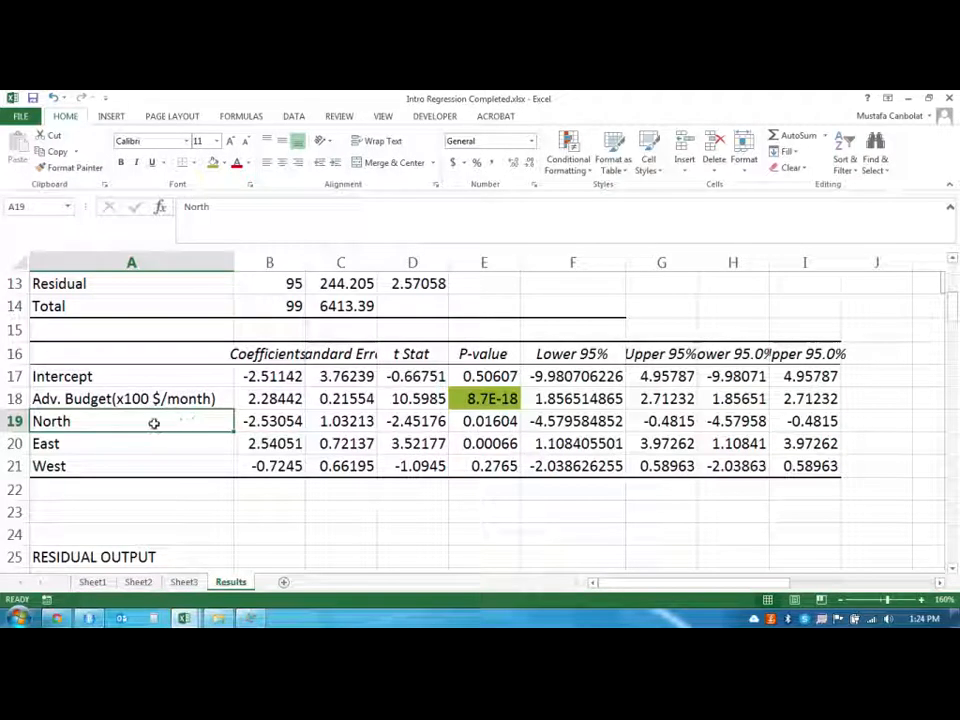
{"action": "left_click", "coordinate": [268, 421]}
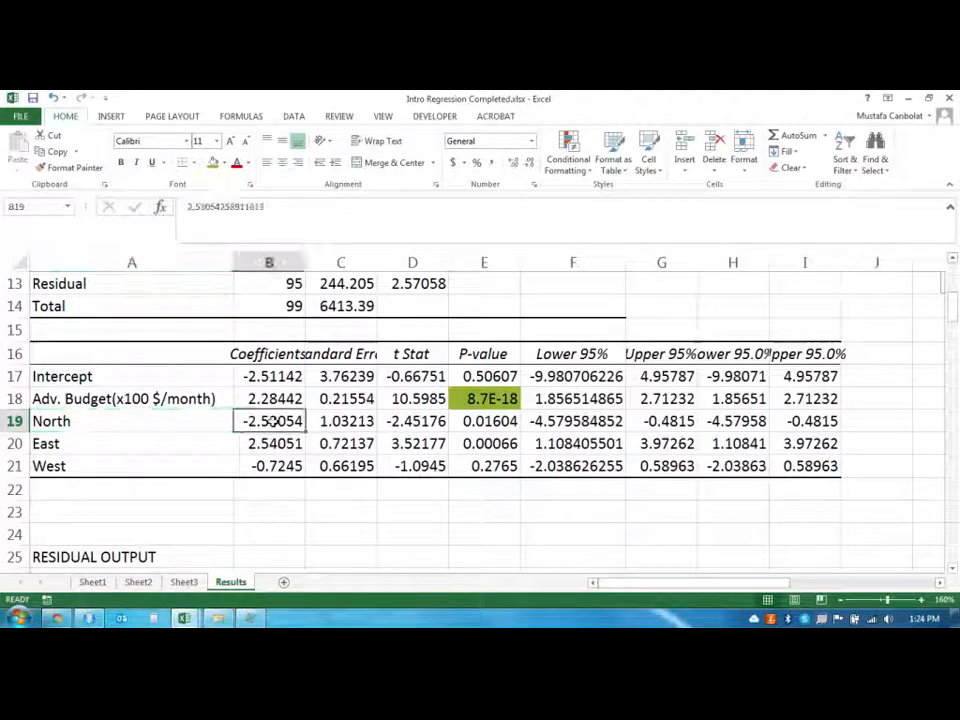
{"action": "left_click", "coordinate": [196, 445]}
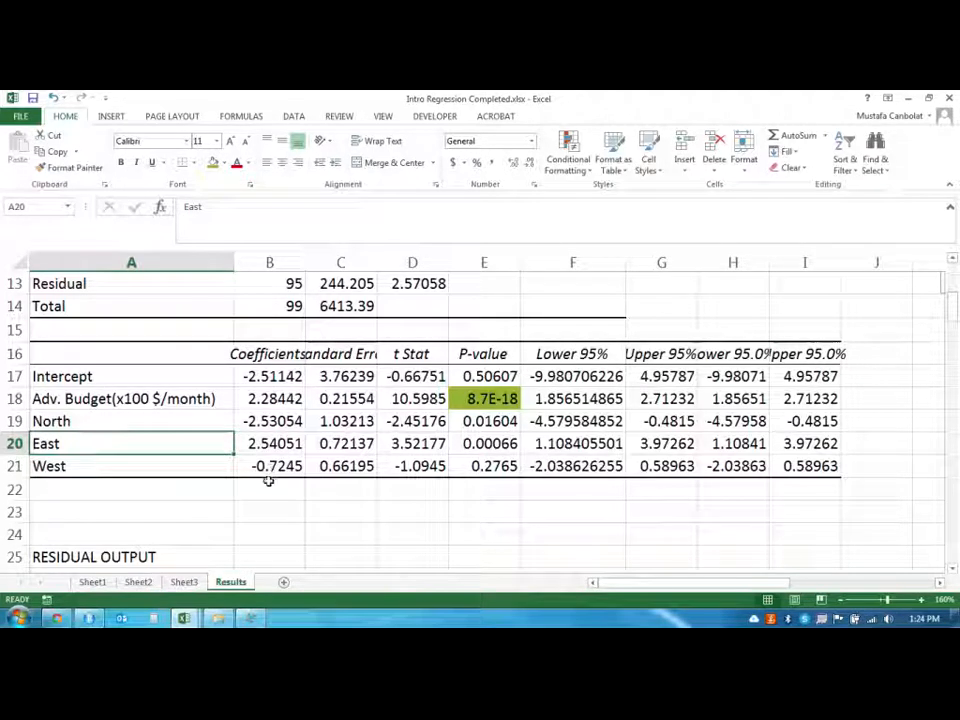
{"action": "left_click", "coordinate": [497, 465]}
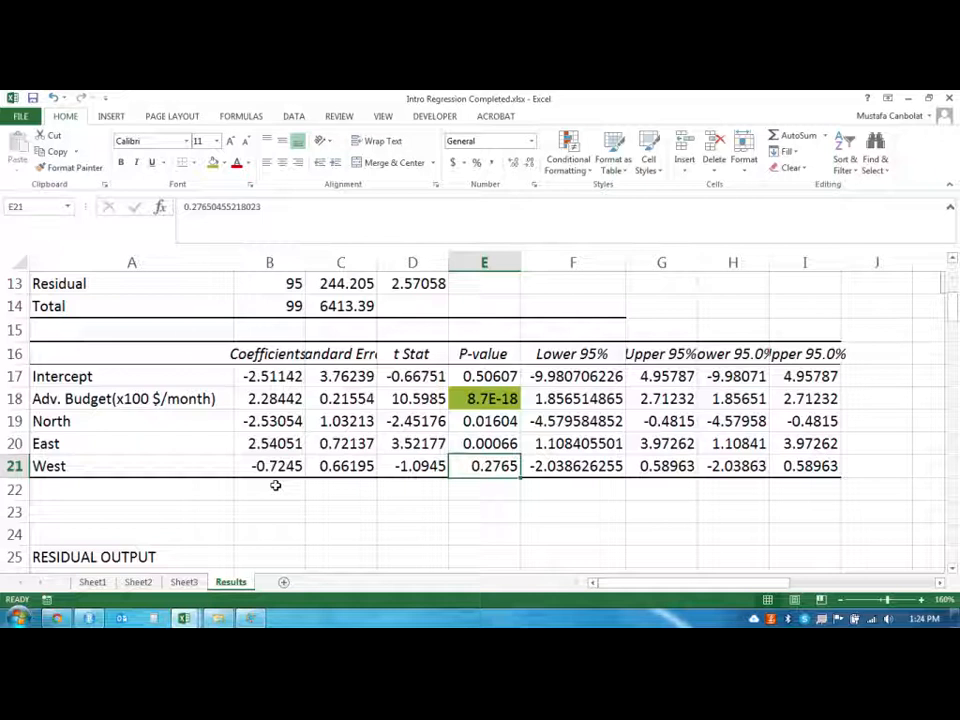
Insert four blank rows at row 23, two at a time, between the coefficient table and the RESIDUAL OUTPUT section
{"action": "scroll", "coordinate": [275, 485], "scroll_direction": "down", "scroll_amount": 2}
{"action": "scroll", "coordinate": [253, 464], "scroll_direction": "up", "scroll_amount": 3}
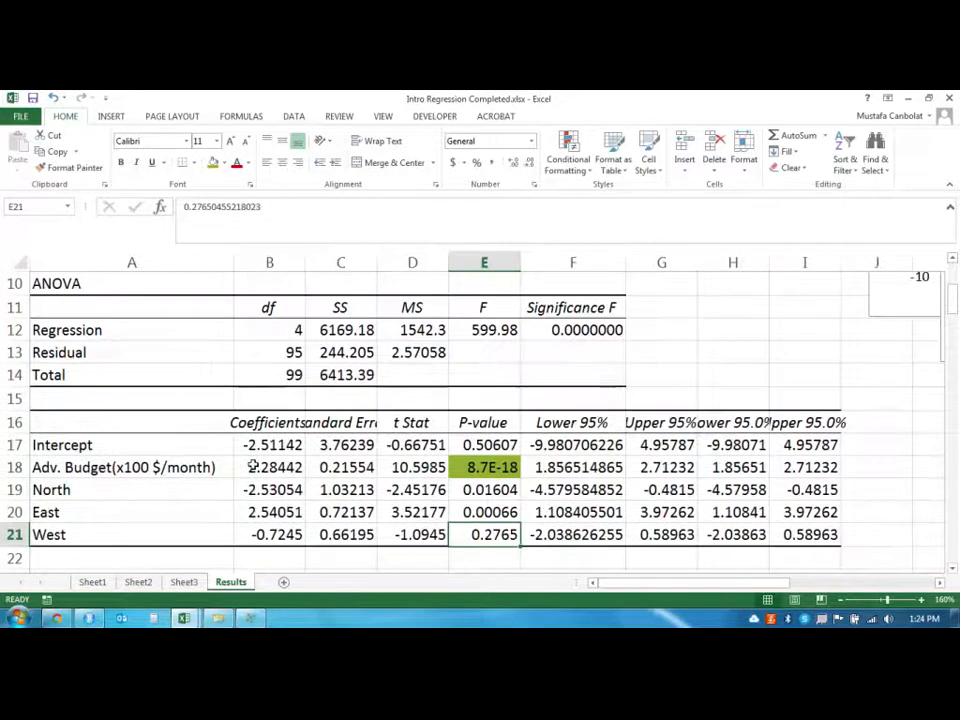
{"action": "scroll", "coordinate": [253, 465], "scroll_direction": "down", "scroll_amount": 2}
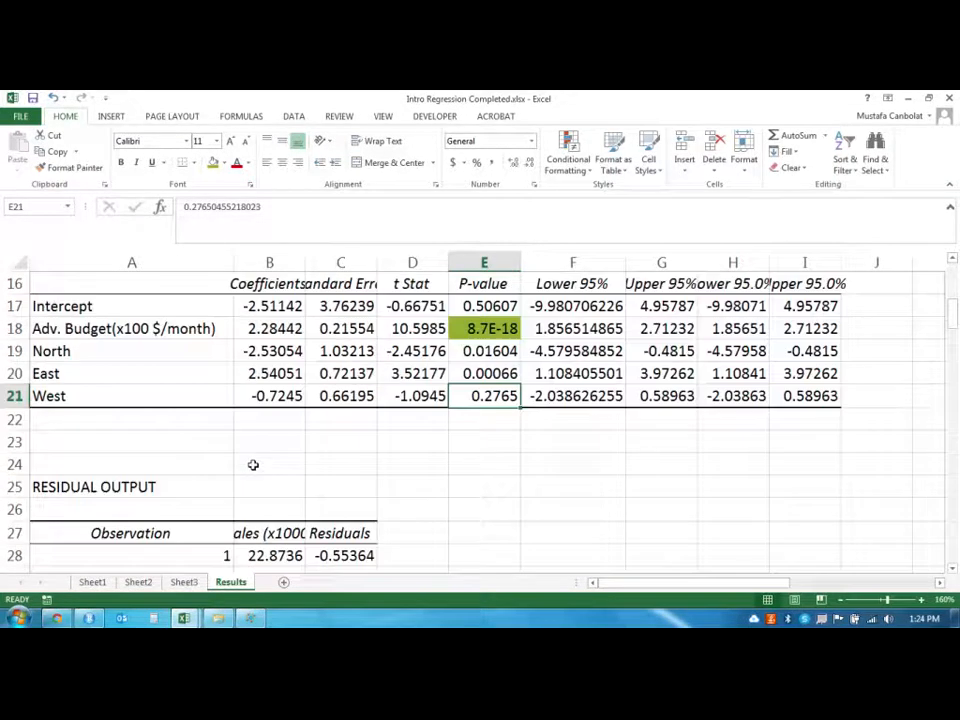
{"action": "right_click", "coordinate": [17, 463]}
{"action": "left_click", "coordinate": [14, 445]}
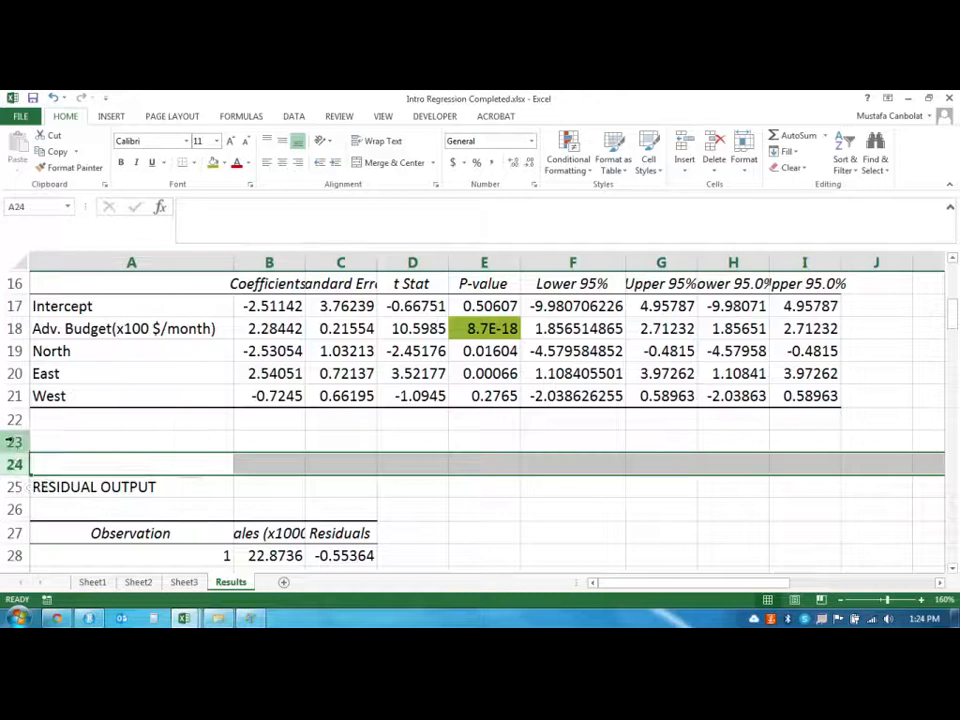
{"action": "left_click_drag", "start_coordinate": [11, 443], "coordinate": [15, 466]}
{"action": "right_click", "coordinate": [13, 466]}
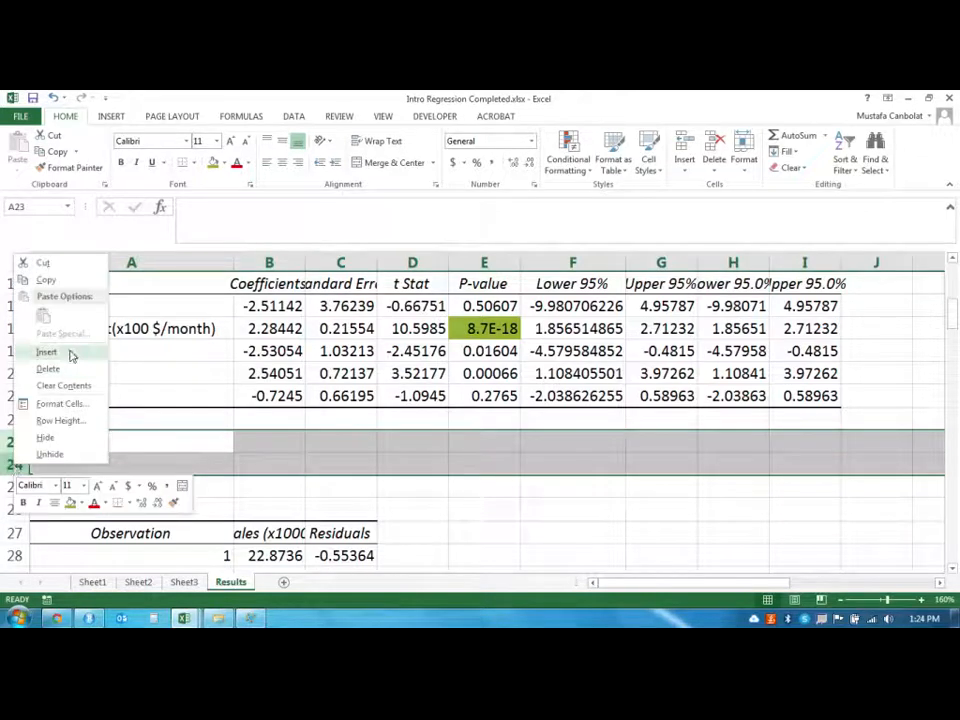
{"action": "left_click", "coordinate": [47, 352]}
{"action": "right_click", "coordinate": [15, 455]}
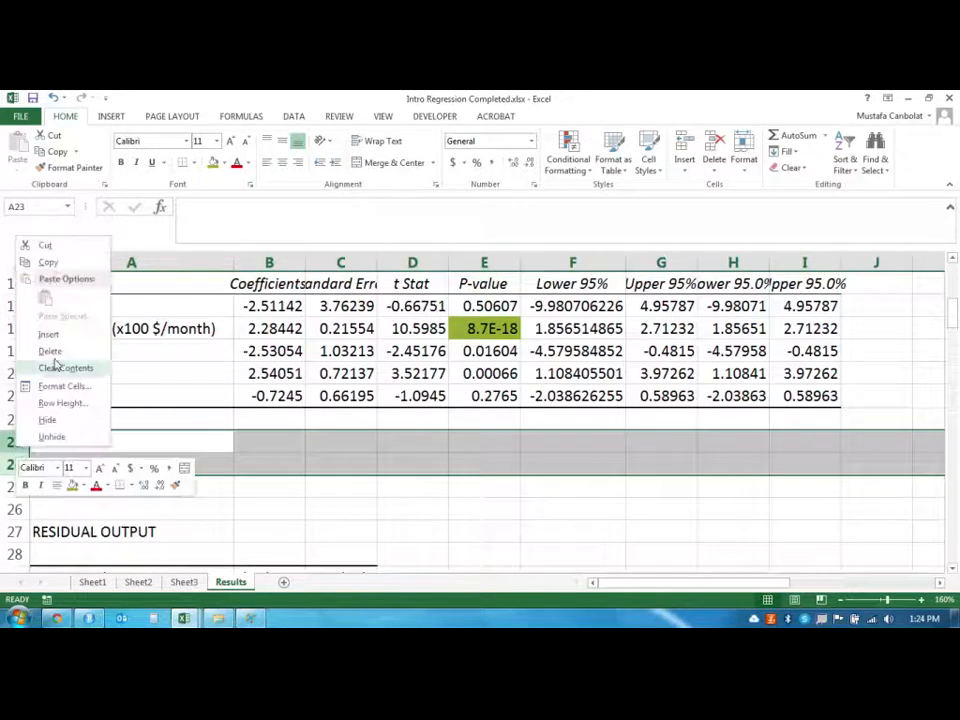
{"action": "left_click", "coordinate": [47, 335]}
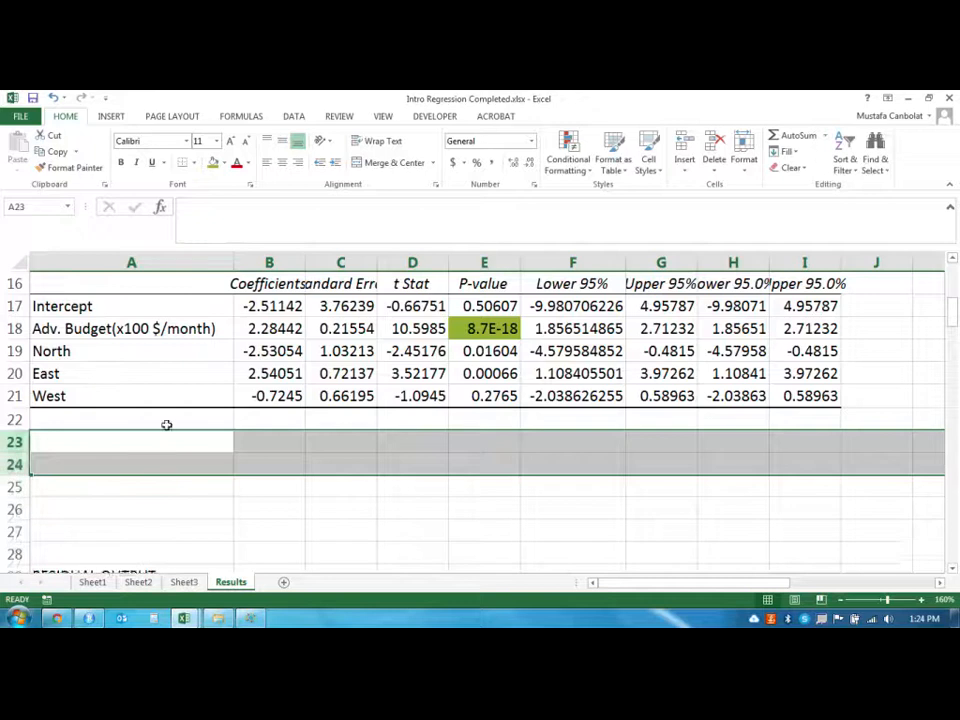
Copy the variable labels from Adv. Budget to West (A18:A21) into the blank area starting at A24
{"action": "left_click", "coordinate": [170, 432]}
{"action": "scroll", "coordinate": [150, 430], "scroll_direction": "up", "scroll_amount": 2}
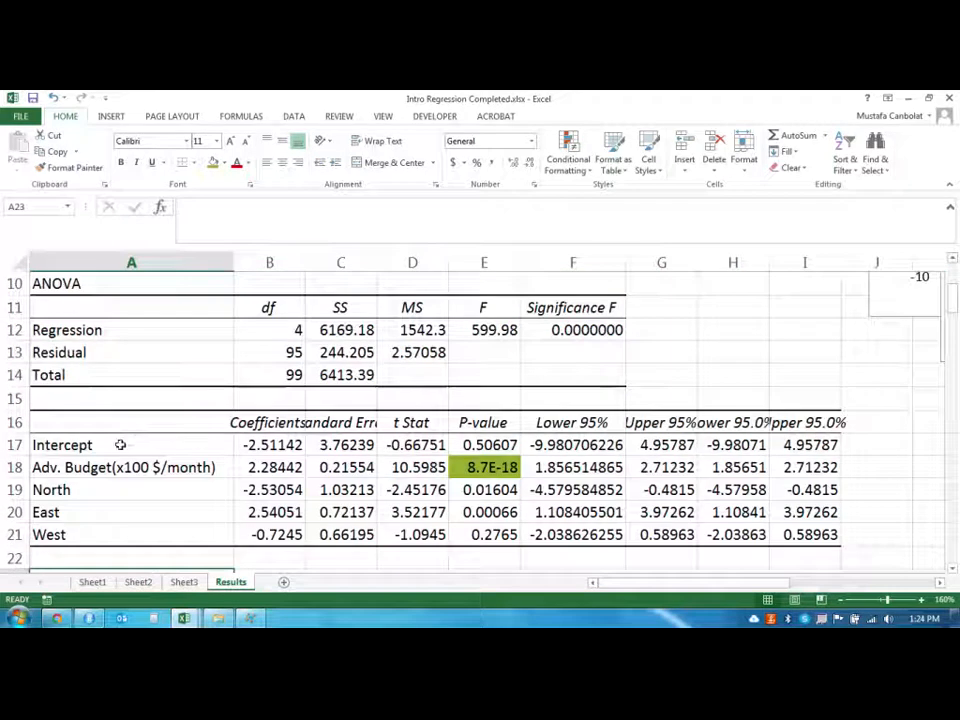
{"action": "scroll", "coordinate": [122, 460], "scroll_direction": "down", "scroll_amount": 1}
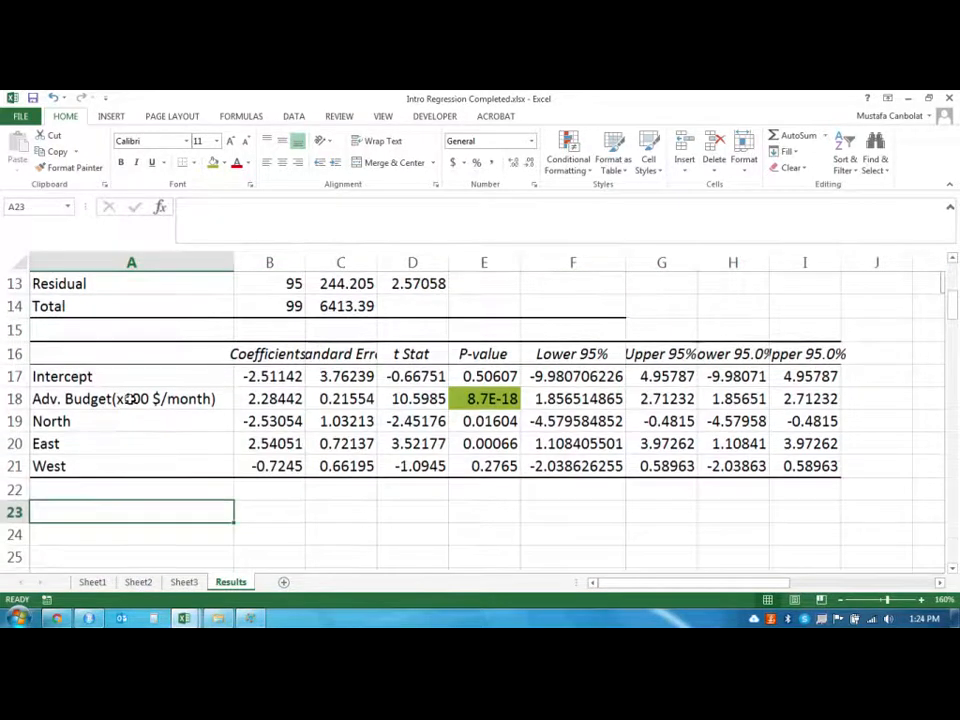
{"action": "left_click", "coordinate": [131, 396]}
{"action": "left_click_drag", "start_coordinate": [131, 396], "coordinate": [213, 455]}
{"action": "key", "text": "ctrl+c"}
{"action": "scroll", "coordinate": [212, 456], "scroll_direction": "down", "scroll_amount": 2}
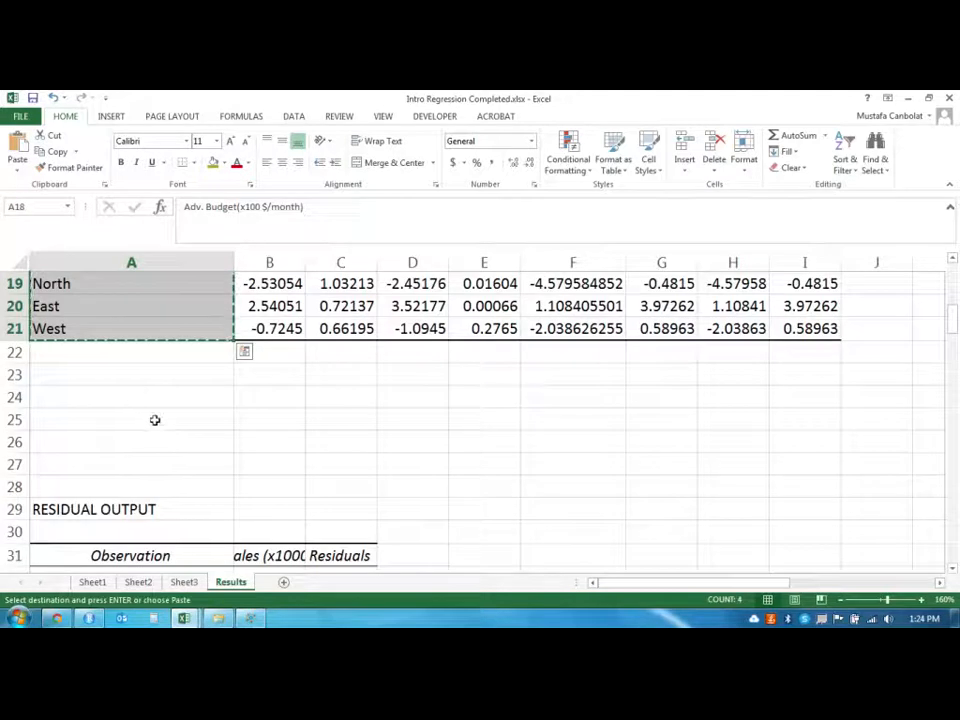
{"action": "left_click", "coordinate": [130, 394]}
{"action": "key", "text": "ctrl+v"}
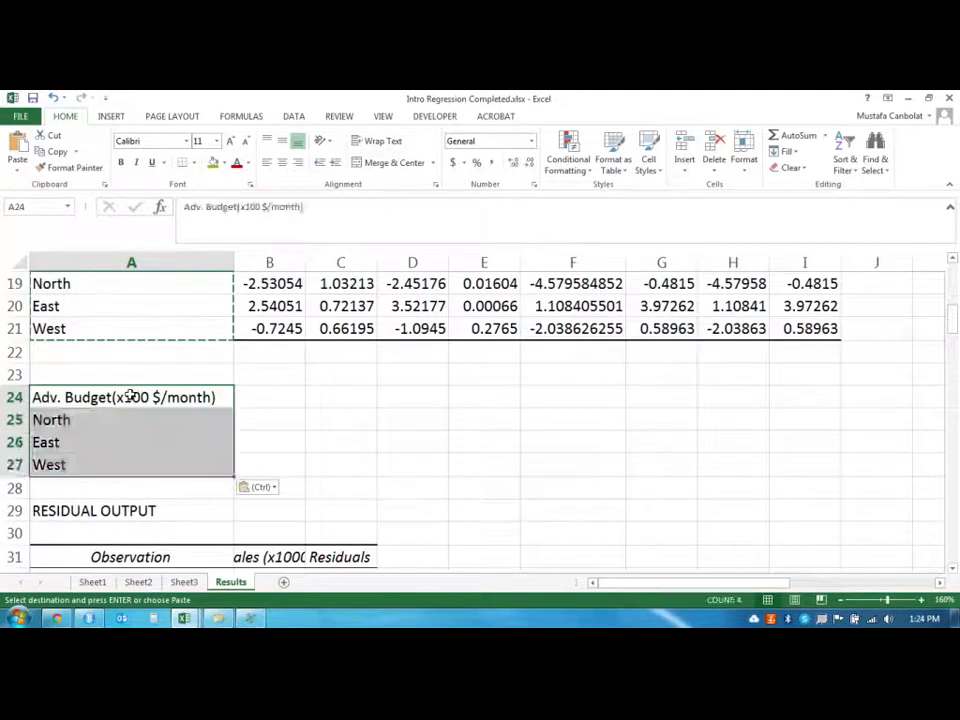
{"action": "left_click", "coordinate": [128, 372]}
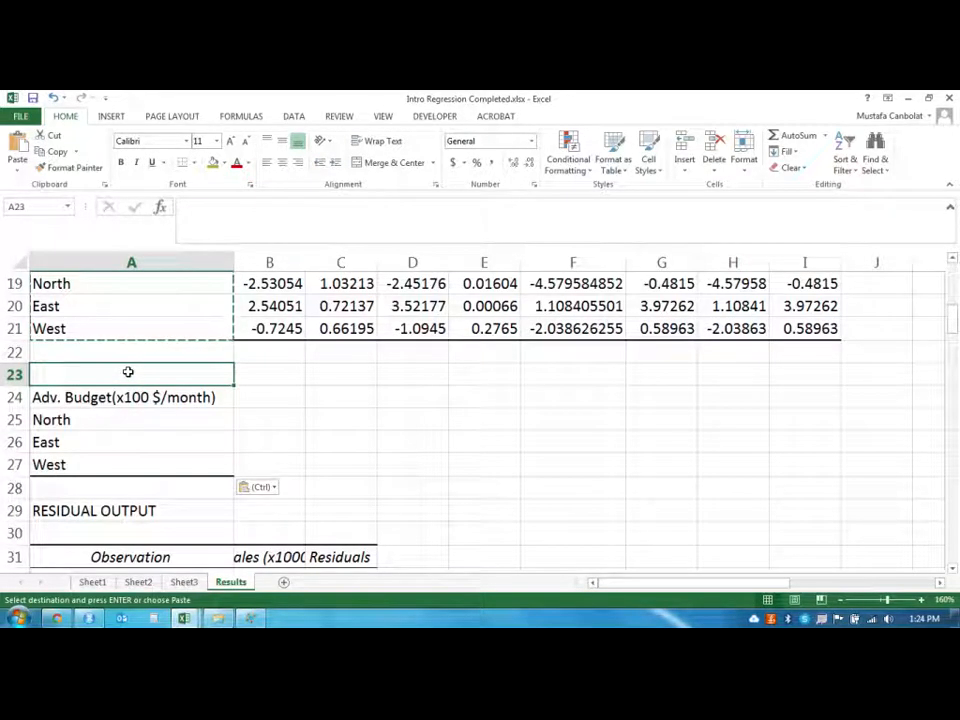
{"action": "key", "text": "Escape"}
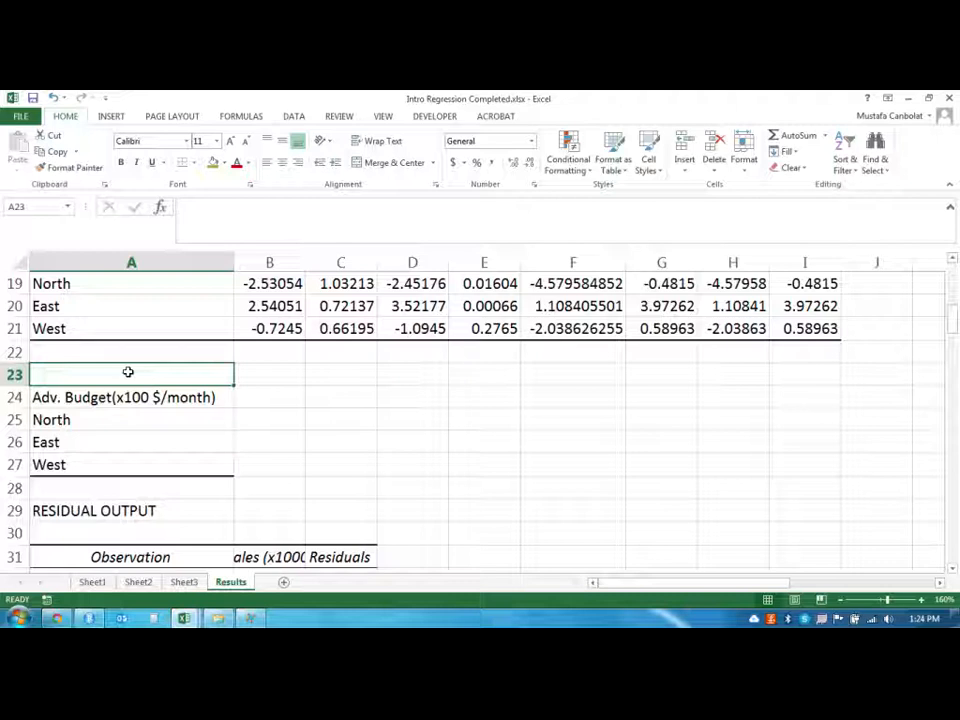
Add the label "Estimated Sales" in A28, directly below the copied variable labels
{"action": "key", "text": "Down"}
{"action": "key", "text": "Down"}
{"action": "key", "text": "Down"}
{"action": "key", "text": "Down"}
{"action": "key", "text": "Down"}
{"action": "key", "text": "Down"}
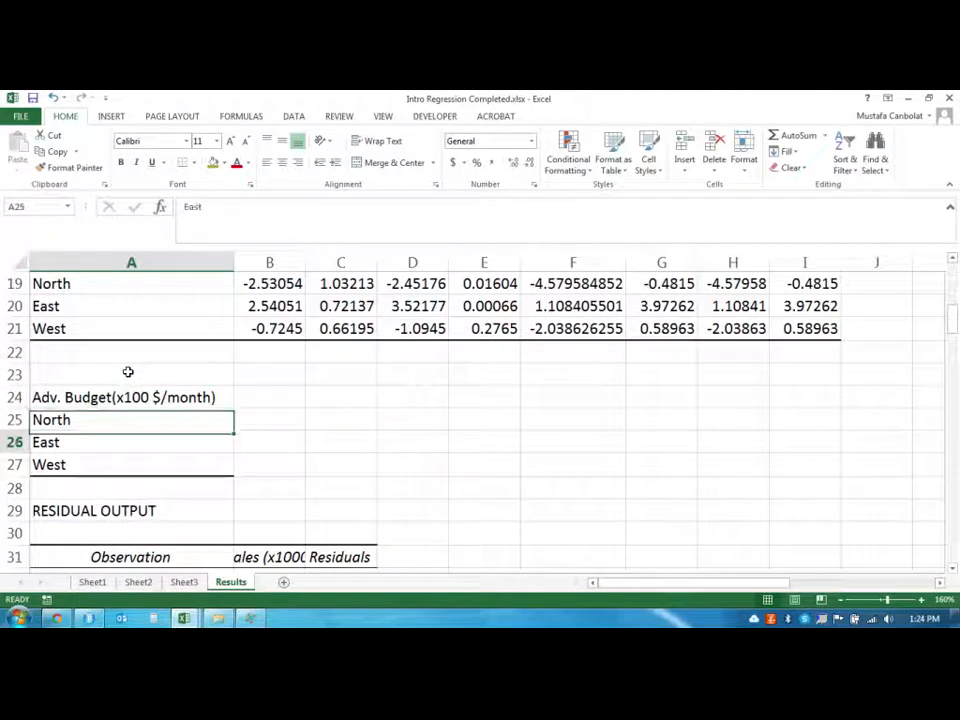
{"action": "key", "text": "Up"}
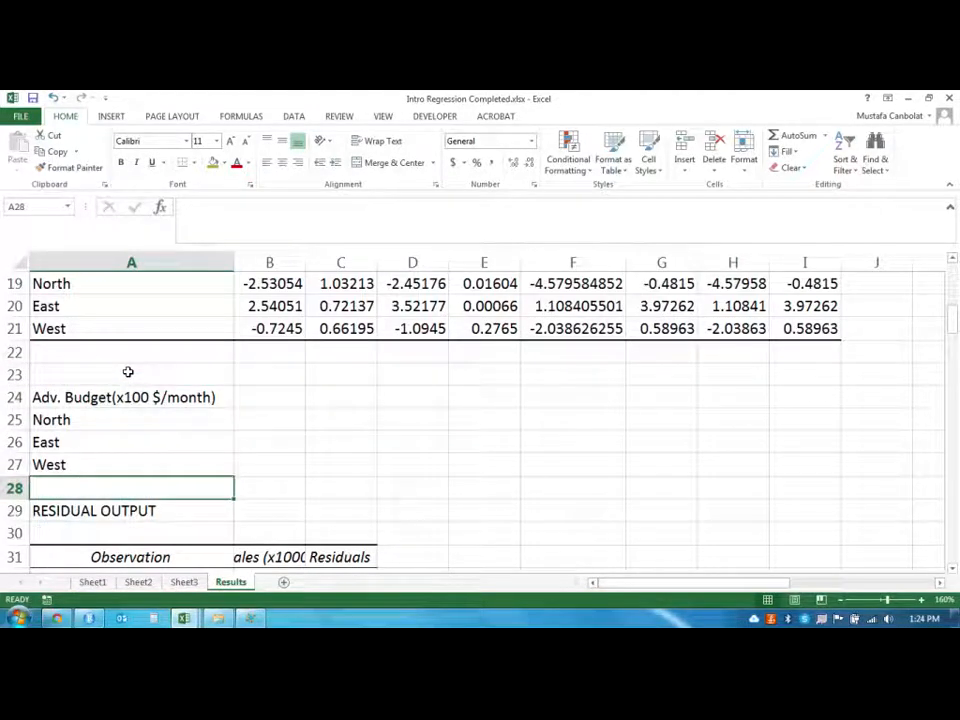
{"action": "type", "text": "Estimated"}
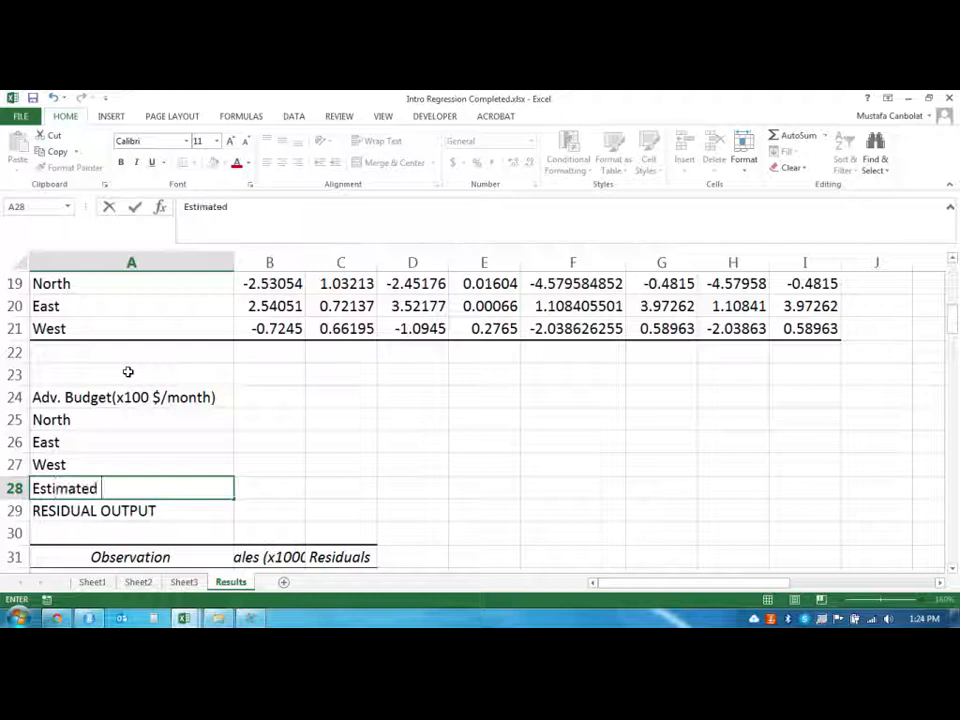
{"action": "type", "text": " Sales"}
{"action": "key", "text": "Return"}
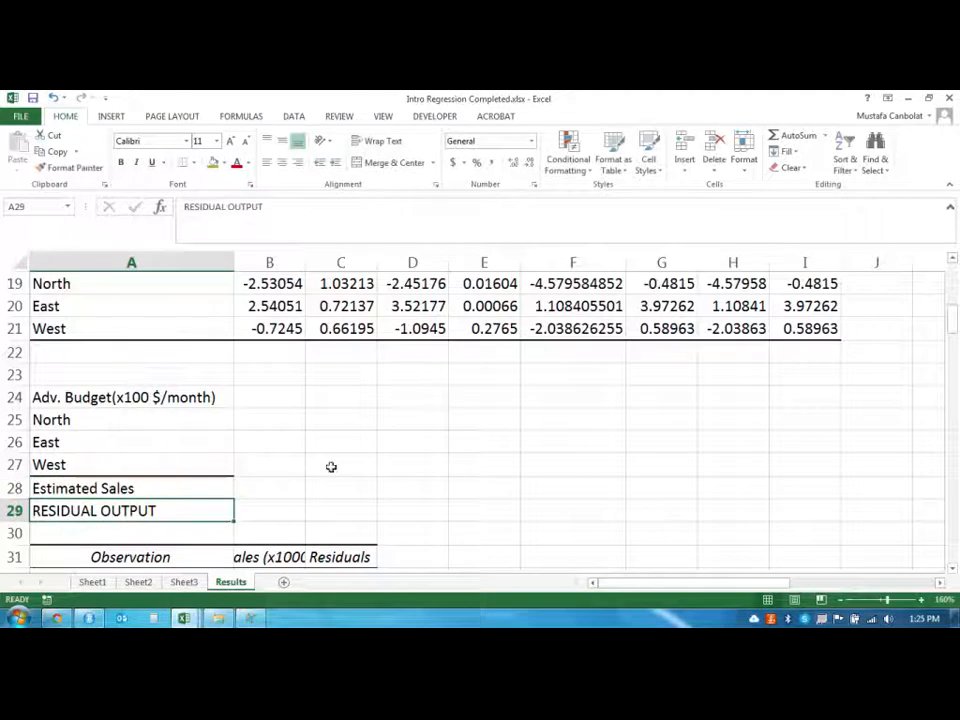
Insert one blank row between the Estimated Sales label and RESIDUAL OUTPUT
{"action": "left_click", "coordinate": [294, 491]}
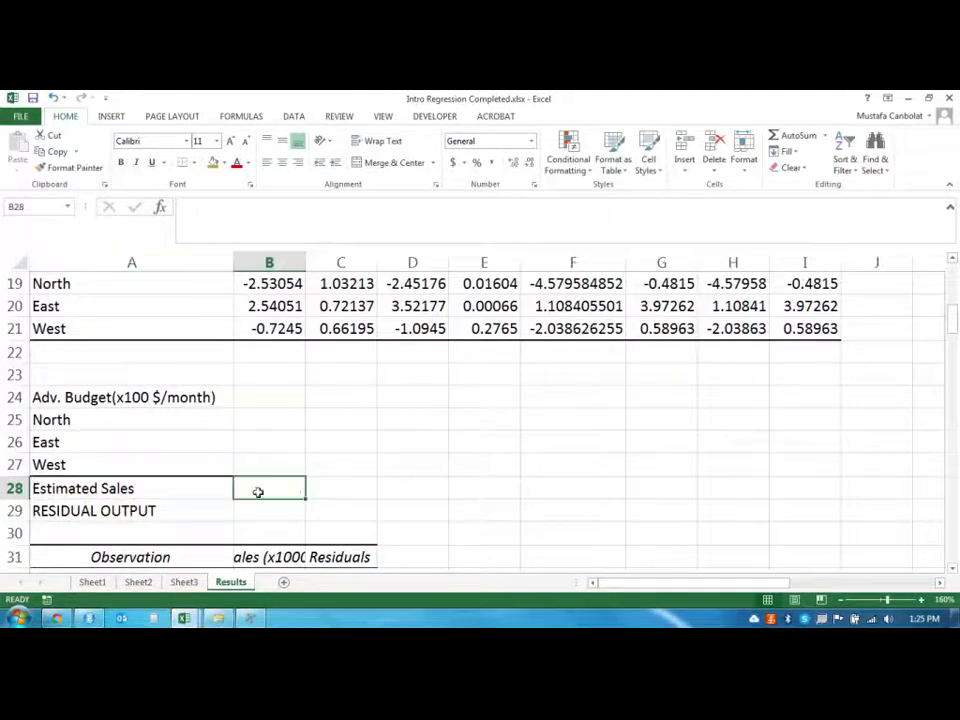
{"action": "left_click", "coordinate": [15, 511]}
{"action": "right_click", "coordinate": [15, 511]}
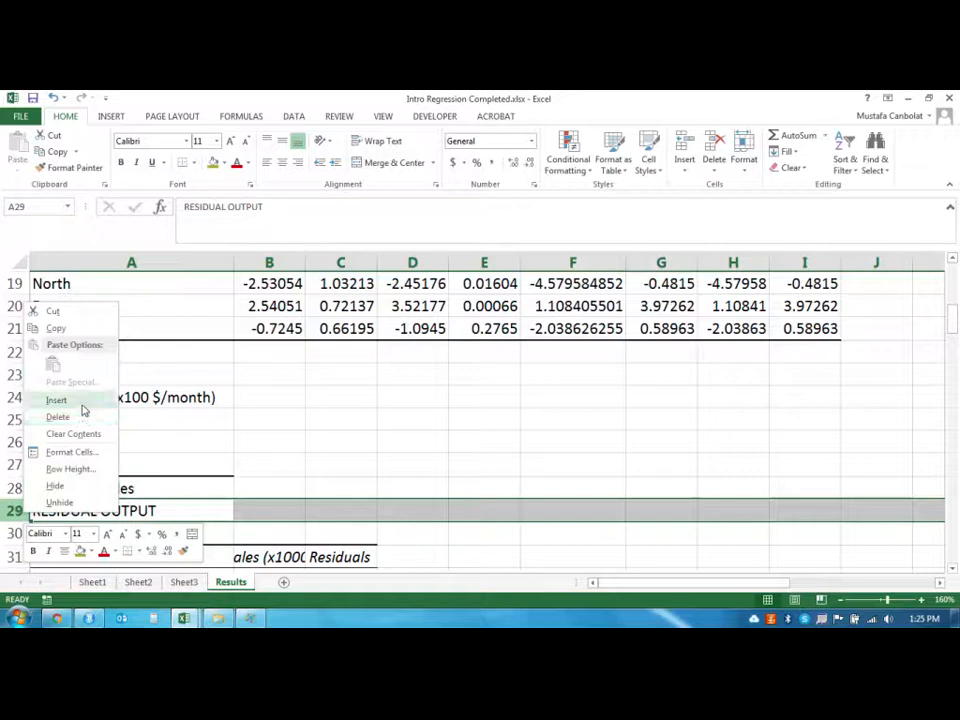
{"action": "left_click", "coordinate": [84, 401]}
{"action": "left_click", "coordinate": [330, 441]}
Enter 5 as the Adv. Budget input in B24
{"action": "left_click", "coordinate": [275, 393]}
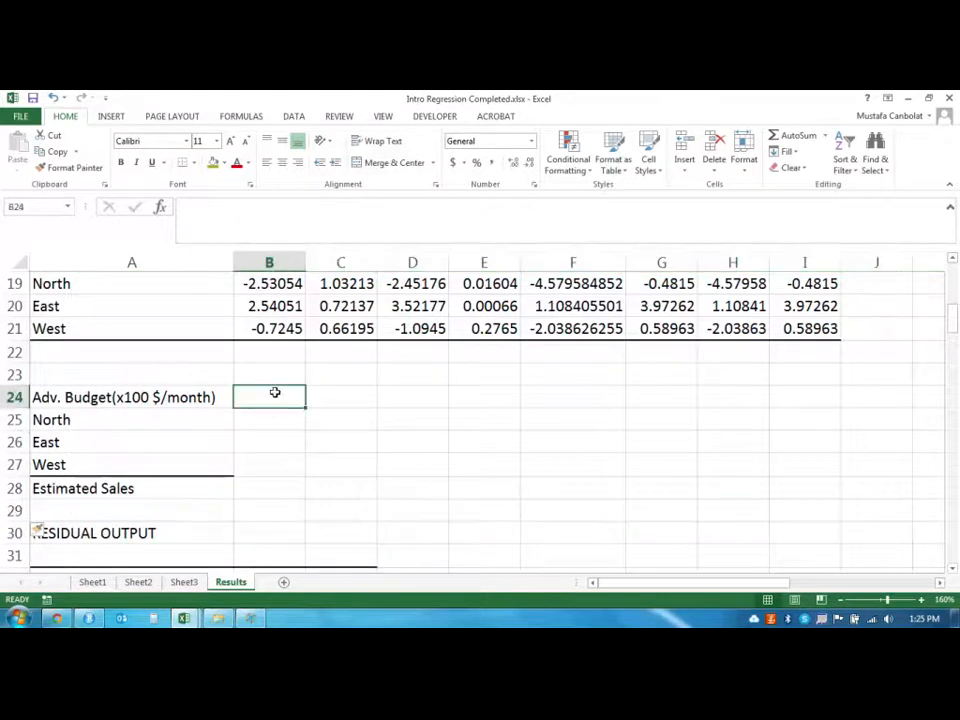
{"action": "scroll", "coordinate": [275, 393], "scroll_direction": "up", "scroll_amount": 2}
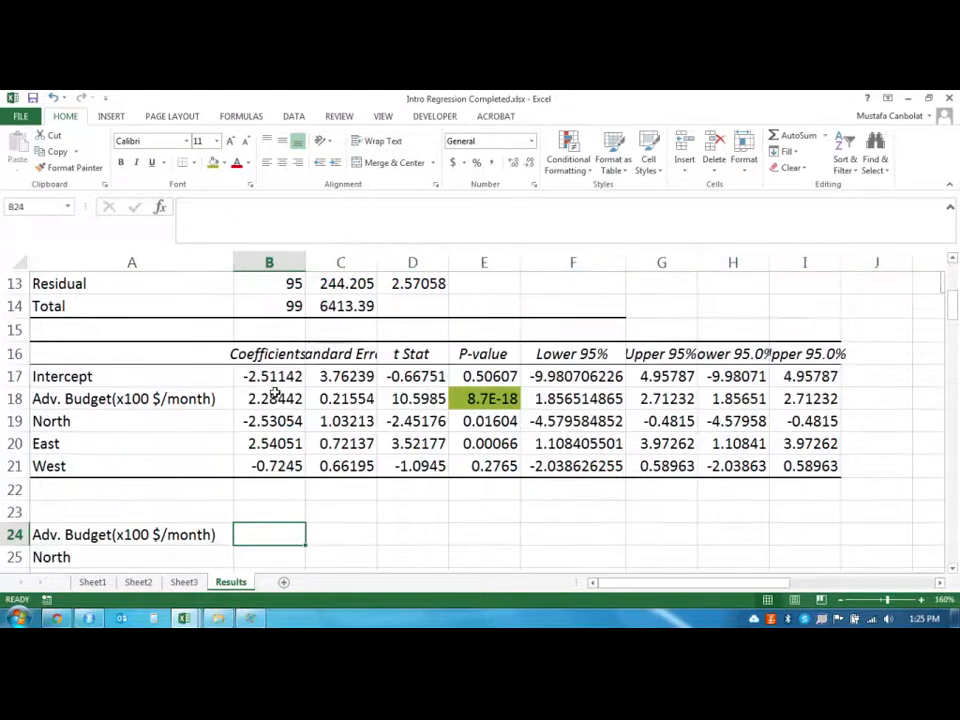
{"action": "scroll", "coordinate": [274, 393], "scroll_direction": "down", "scroll_amount": 2}
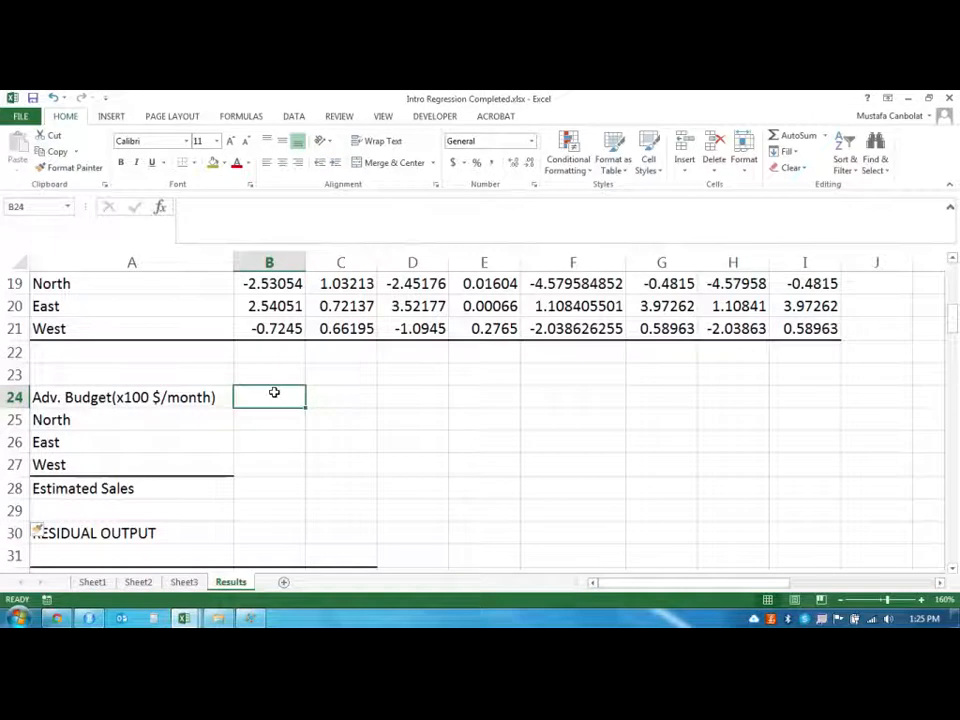
{"action": "type", "text": "5"}
{"action": "key", "text": "Return"}
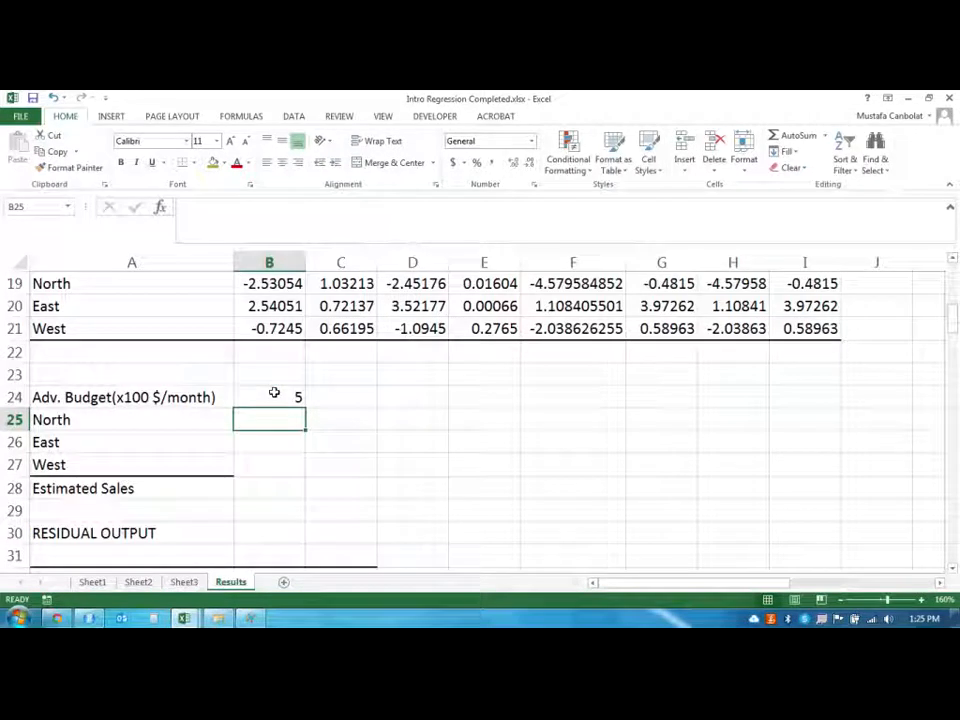
Set the estimation inputs in B24:B27 to Adv. Budget 10, North 1, East 0 and West 0
{"action": "left_click", "coordinate": [274, 393]}
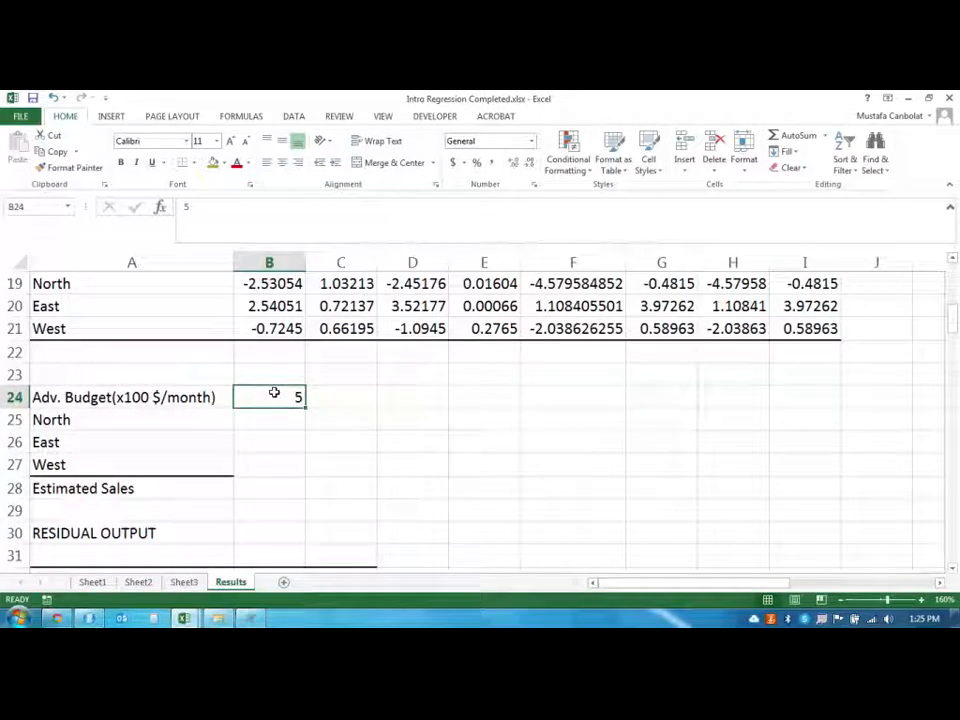
{"action": "type", "text": "10"}
{"action": "key", "text": "Return"}
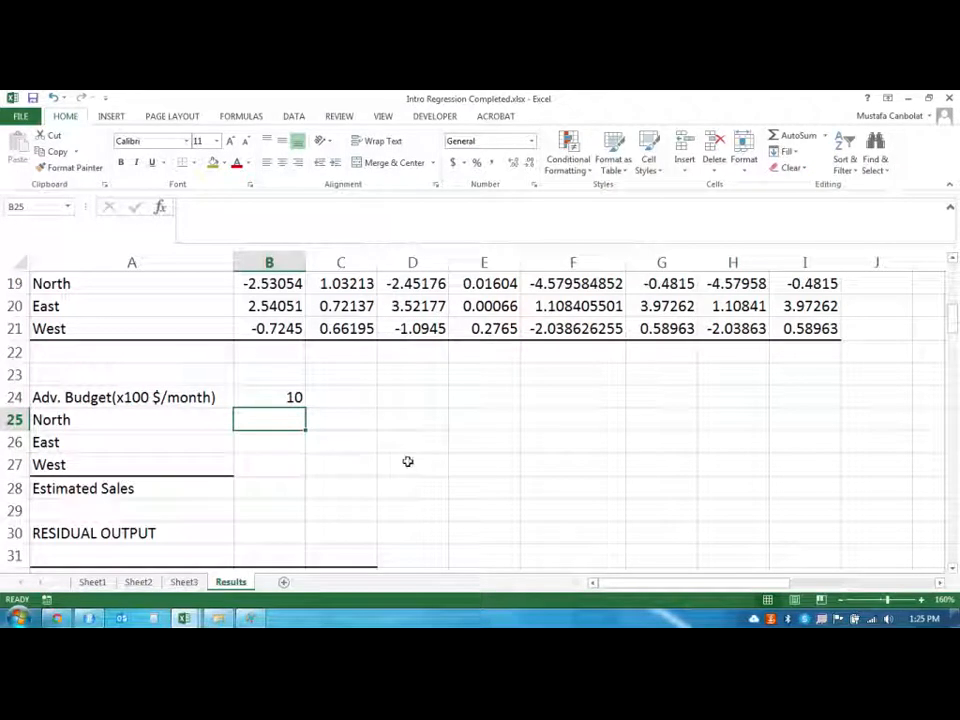
{"action": "type", "text": "1"}
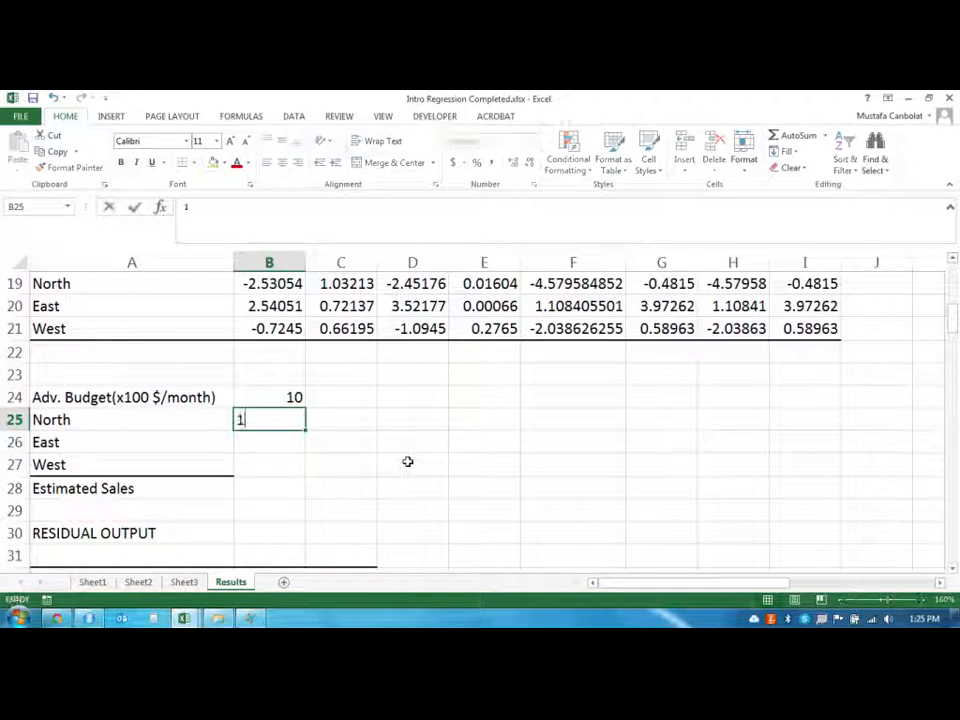
{"action": "key", "text": "Return"}
{"action": "type", "text": "0"}
{"action": "key", "text": "Return"}
{"action": "type", "text": "0"}
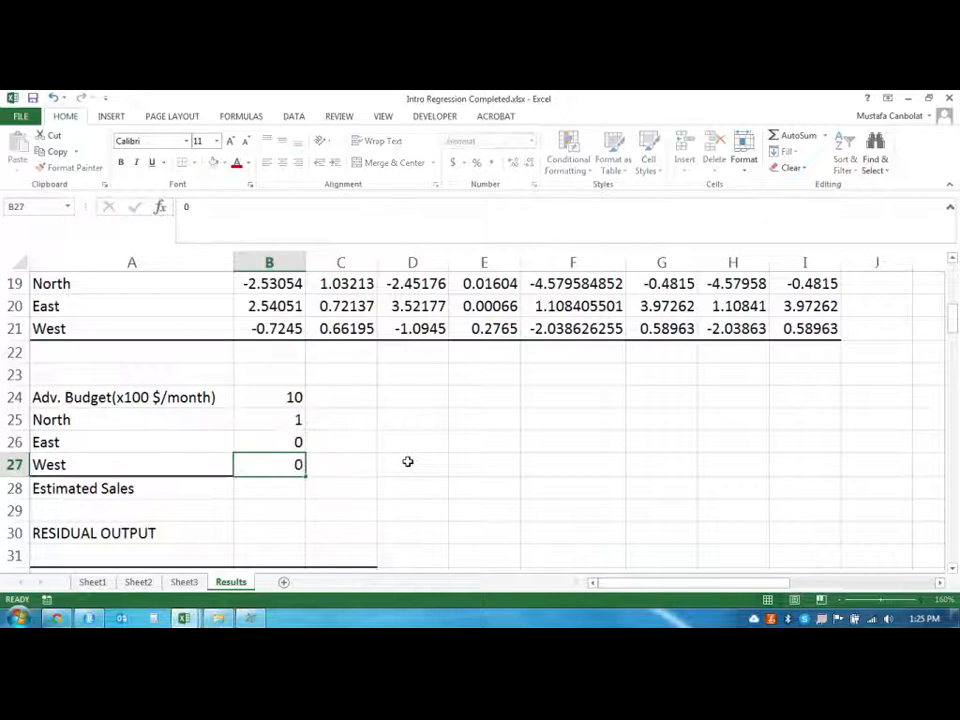
{"action": "key", "text": "Return"}
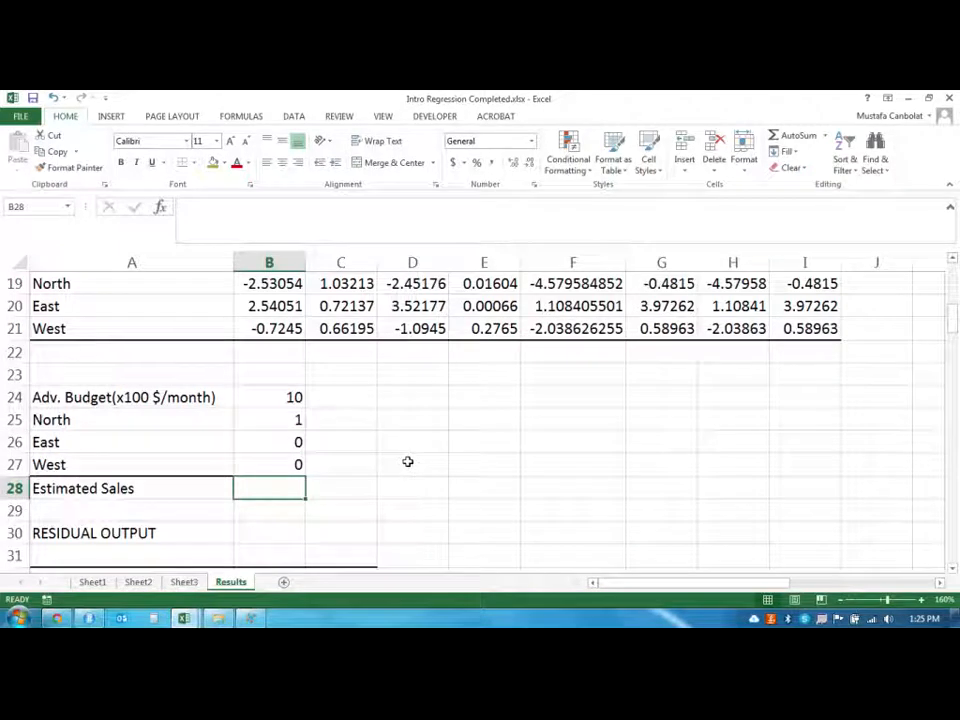
Calculate Estimated Sales in B28 with the formula =B17+SUMPRODUCT(B18:B21,B24:B27), using the intercept, the coefficients and the input values
{"action": "type", "text": "="}
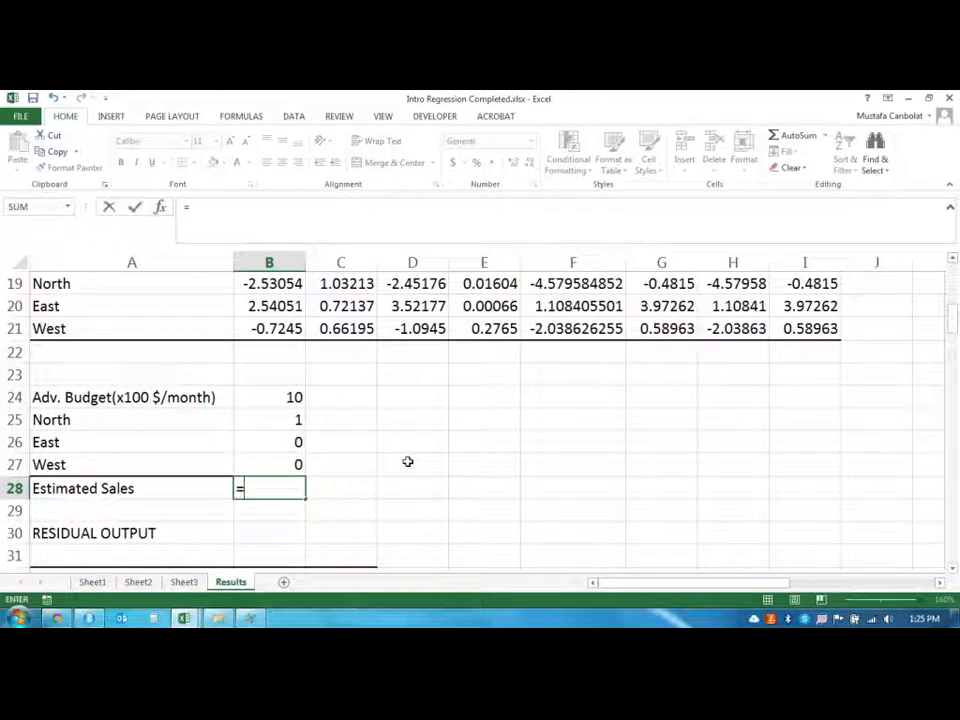
{"action": "scroll", "coordinate": [311, 396], "scroll_direction": "up", "scroll_amount": 2}
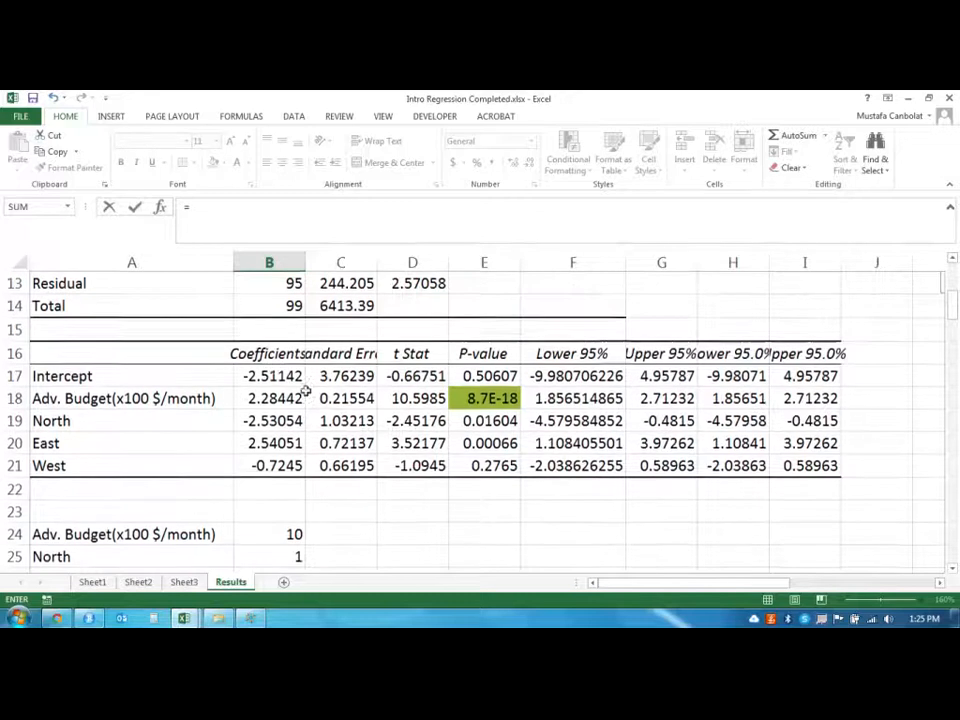
{"action": "left_click", "coordinate": [268, 374]}
{"action": "scroll", "coordinate": [311, 389], "scroll_direction": "down", "scroll_amount": 2}
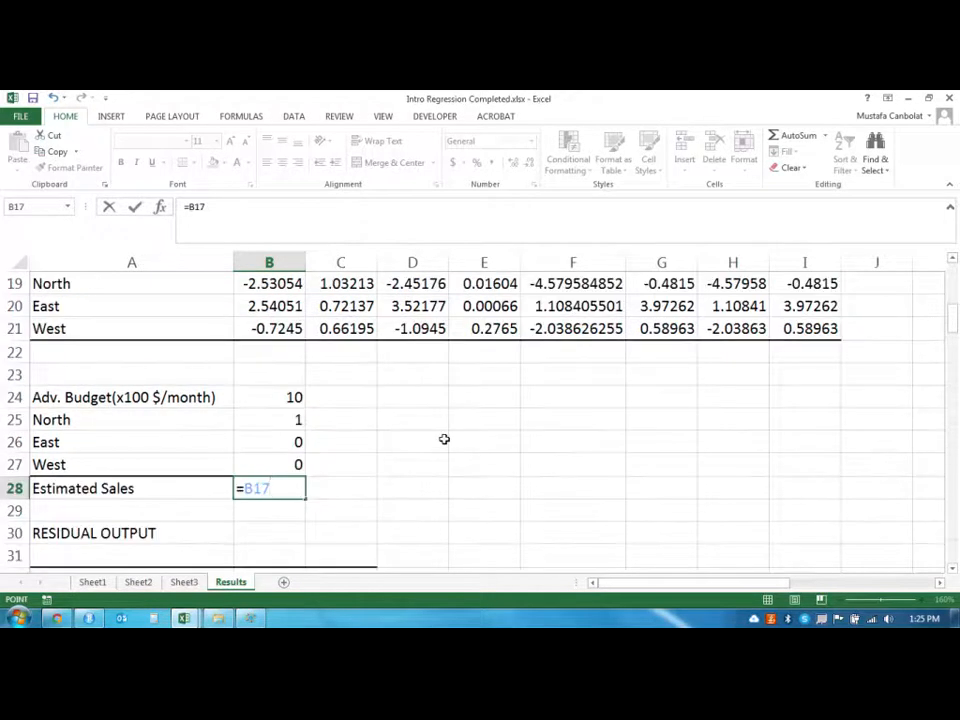
{"action": "type", "text": "+"}
{"action": "scroll", "coordinate": [445, 418], "scroll_direction": "up", "scroll_amount": 2}
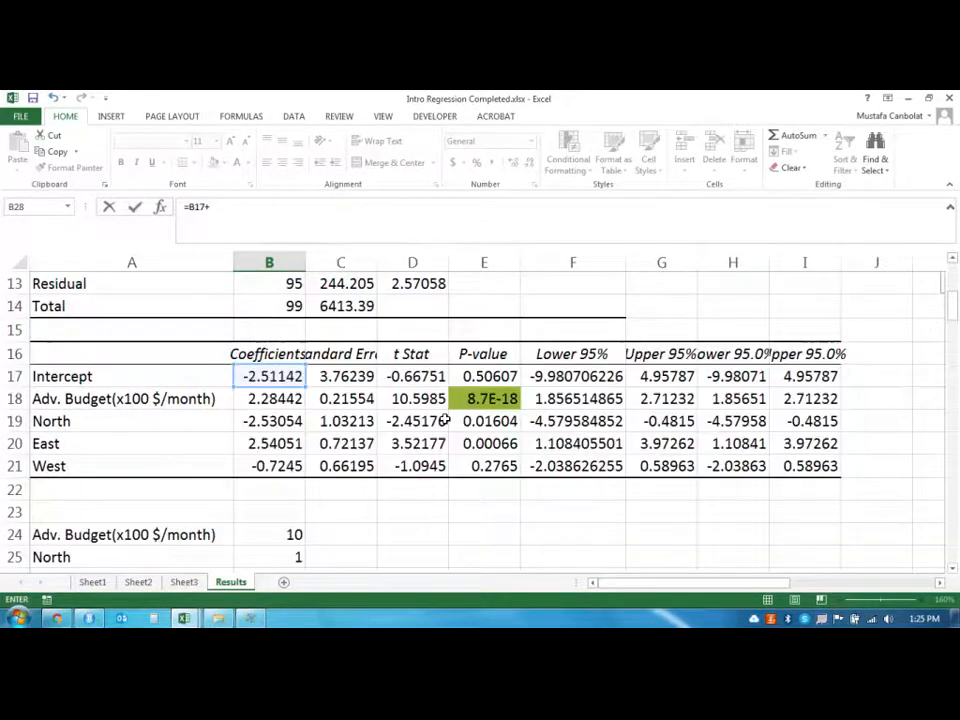
{"action": "scroll", "coordinate": [445, 418], "scroll_direction": "down", "scroll_amount": 1}
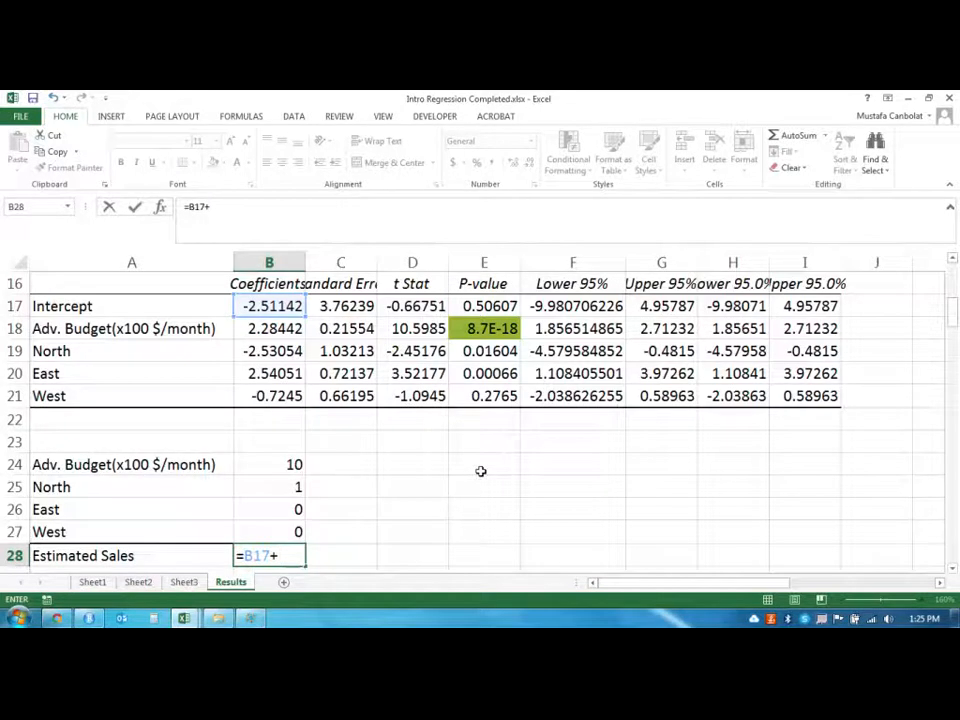
{"action": "type", "text": "sum"}
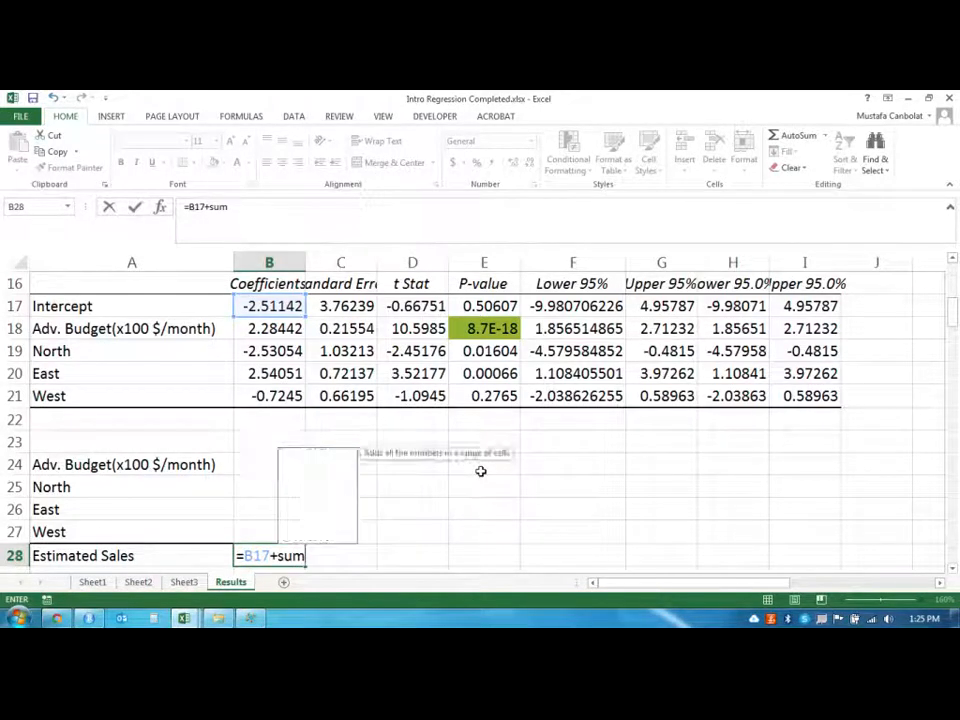
{"action": "type", "text": "pro"}
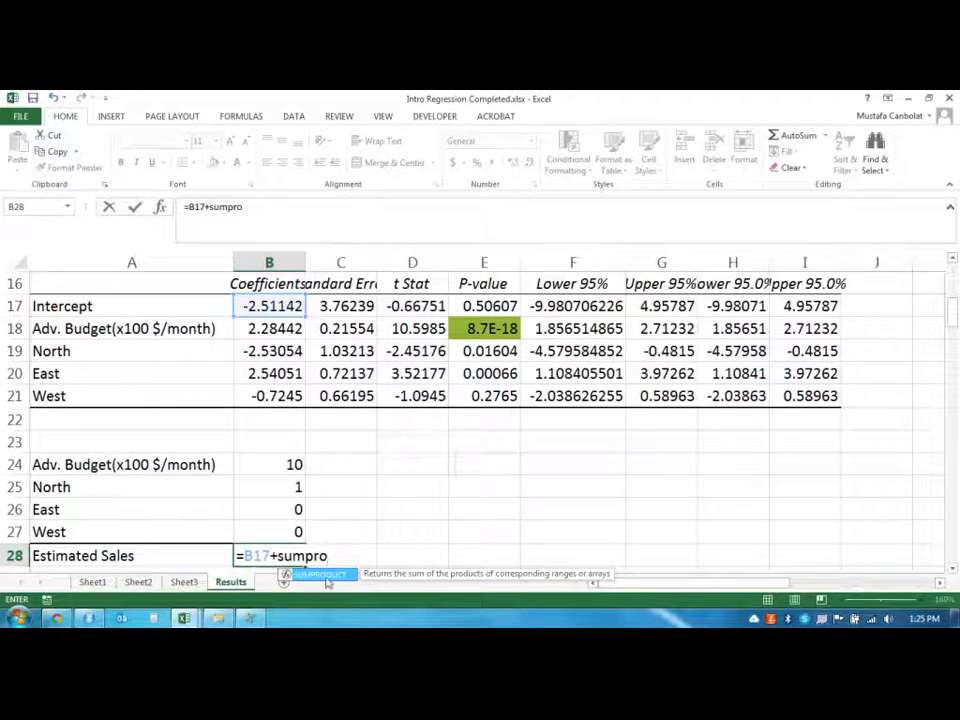
{"action": "double_click", "coordinate": [325, 576]}
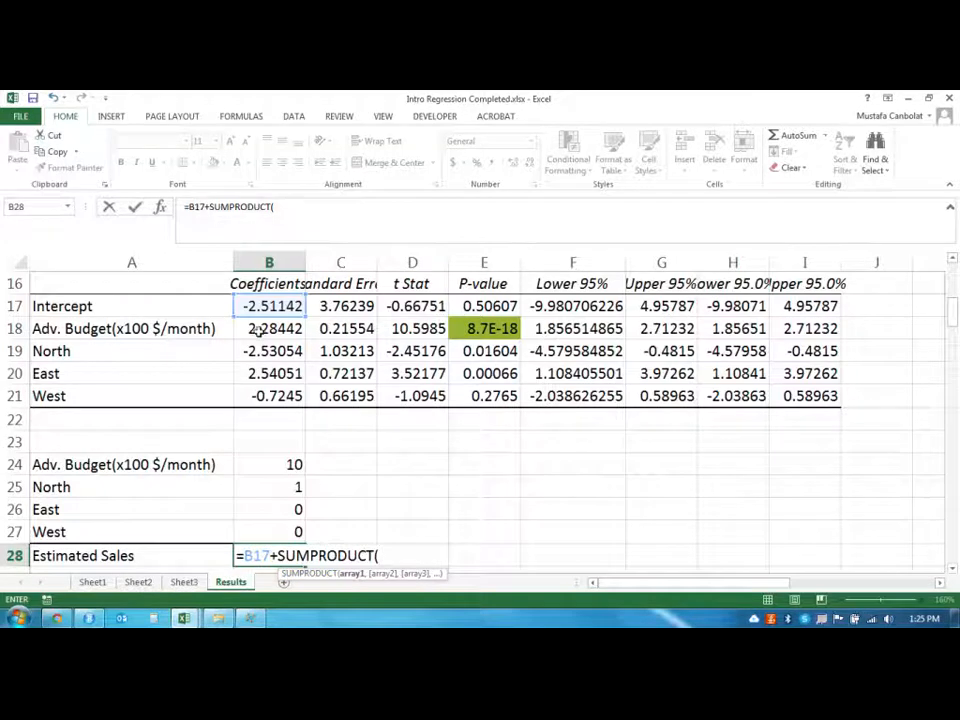
{"action": "left_click_drag", "start_coordinate": [256, 330], "coordinate": [268, 396]}
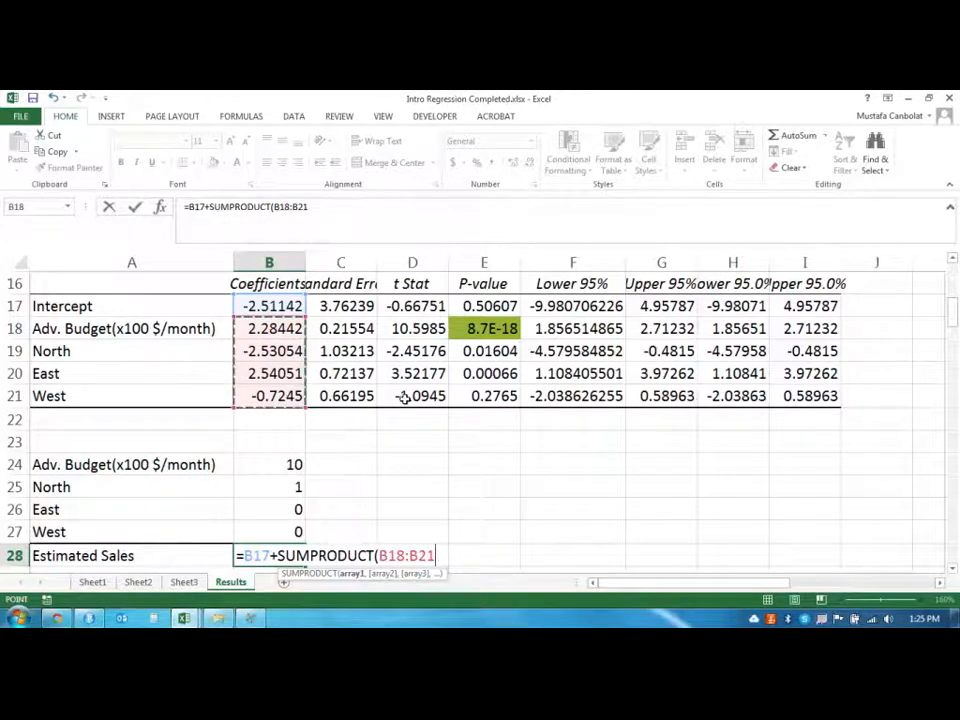
{"action": "type", "text": ","}
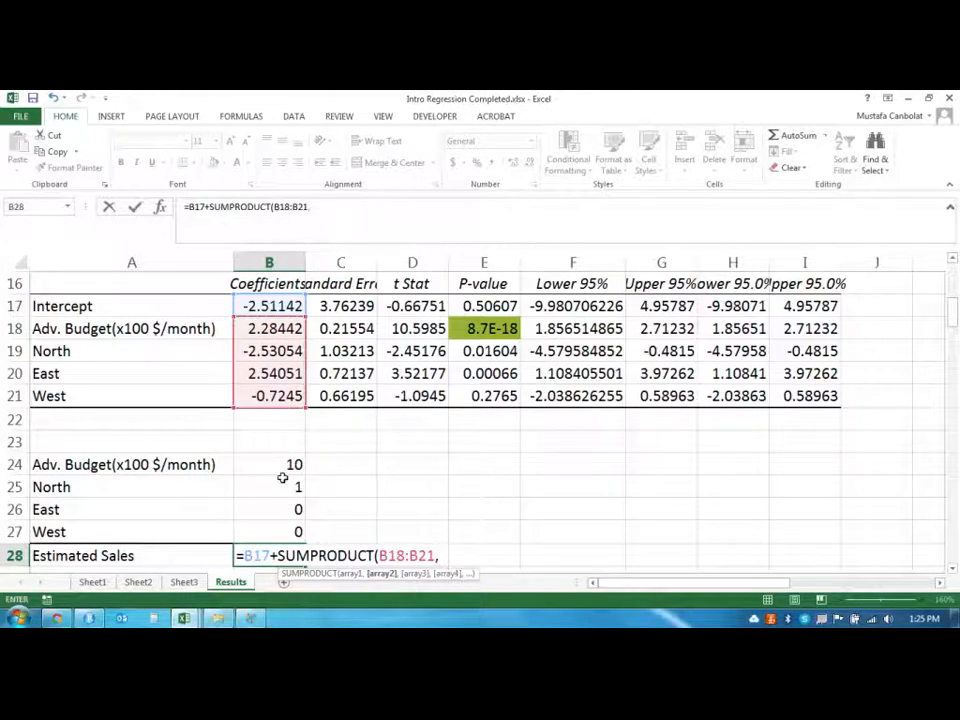
{"action": "left_click_drag", "start_coordinate": [278, 465], "coordinate": [274, 527]}
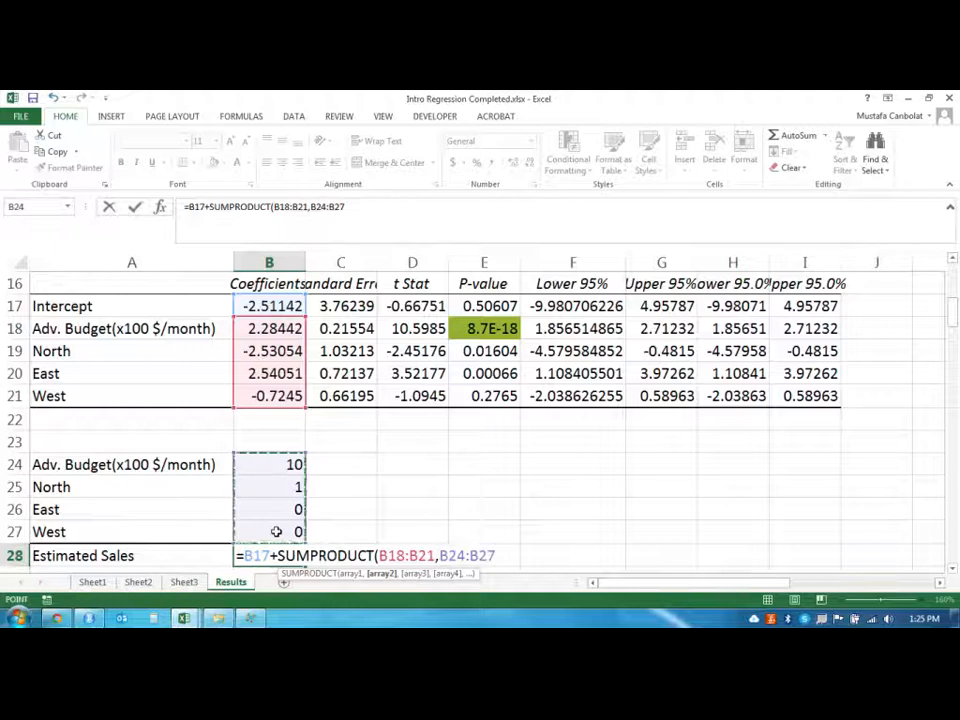
{"action": "type", "text": ")"}
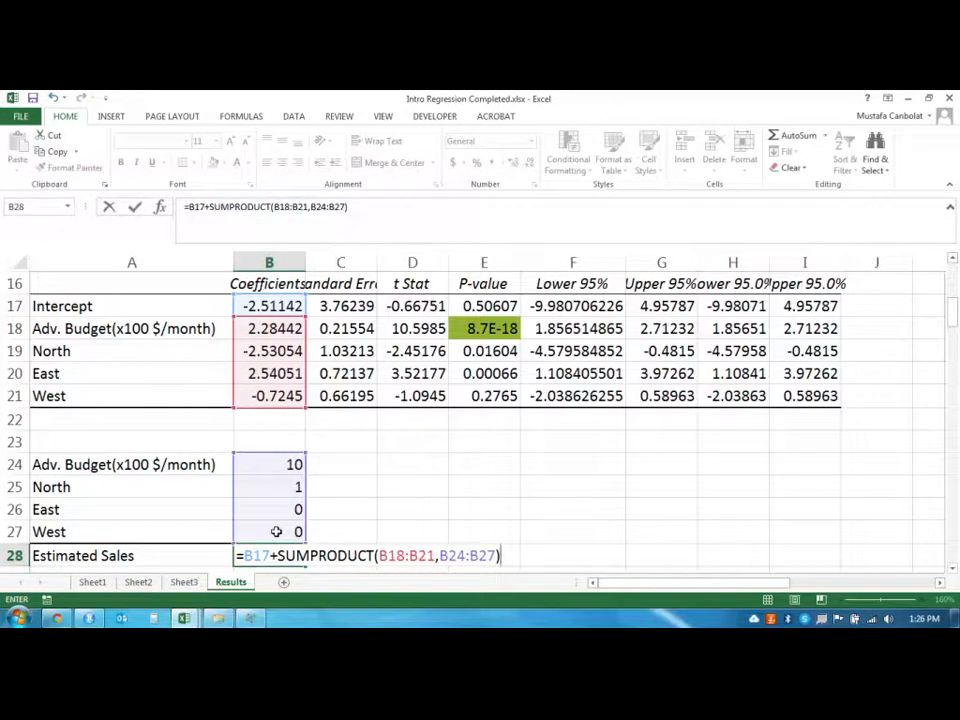
{"action": "key", "text": "Return"}
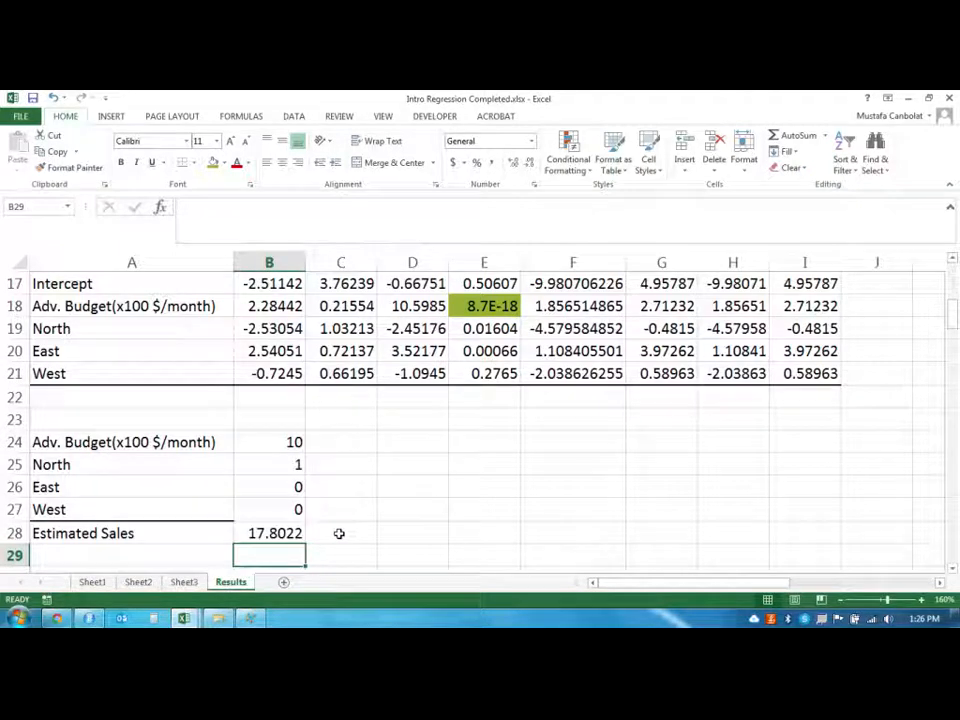
Add the unit to the label in A28 so it reads "Estimated Sales (x1000)"
{"action": "left_click", "coordinate": [291, 534]}
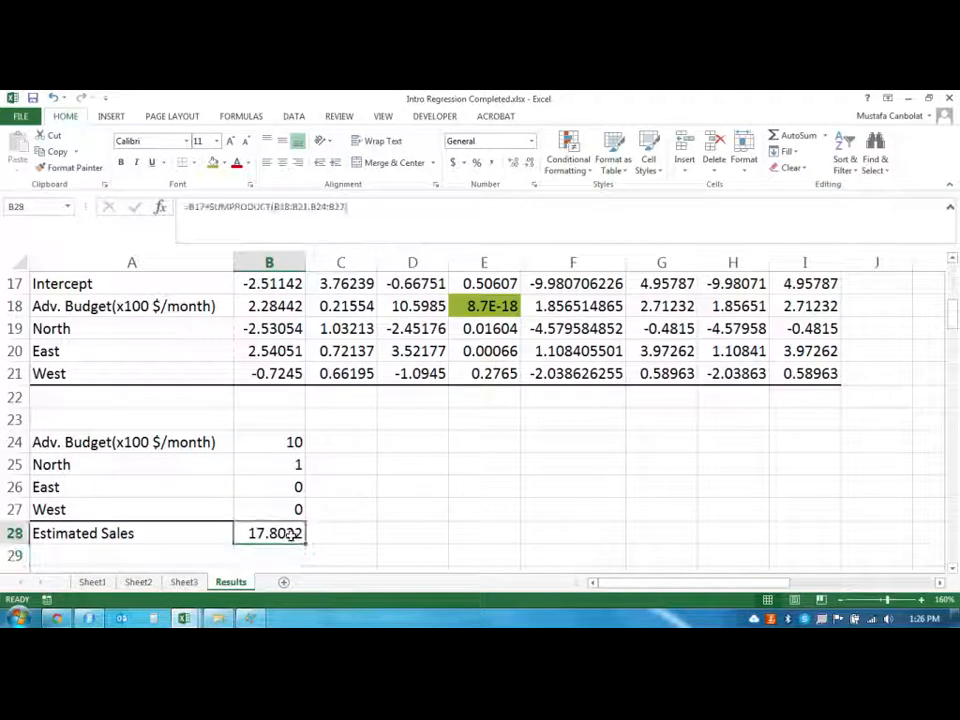
{"action": "double_click", "coordinate": [156, 531]}
{"action": "type", "text": "(x1"}
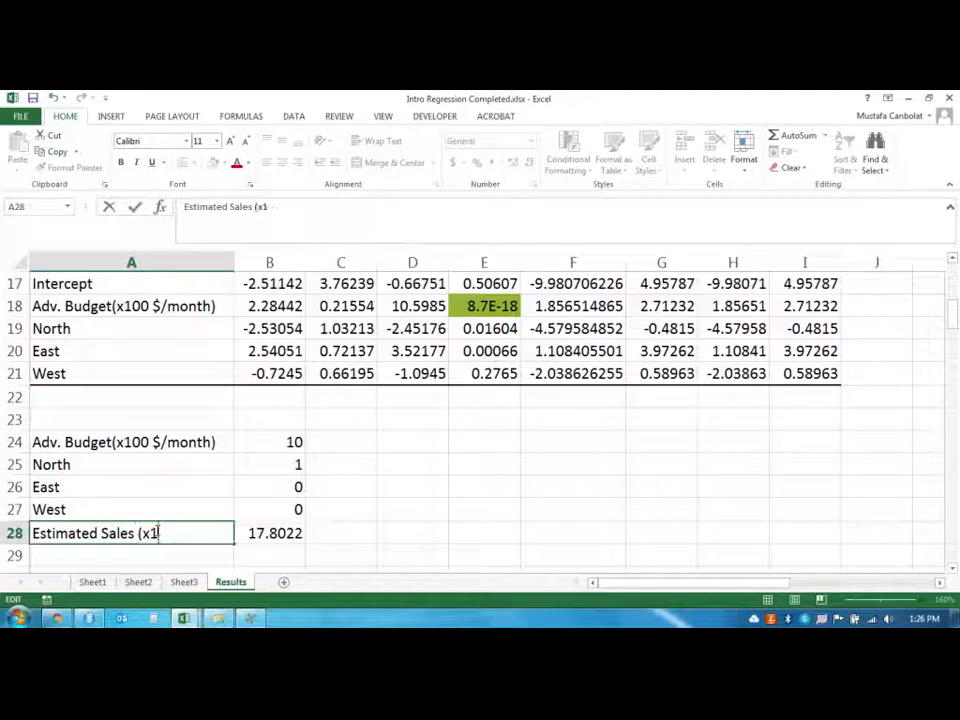
{"action": "type", "text": "000)"}
{"action": "key", "text": "Return"}
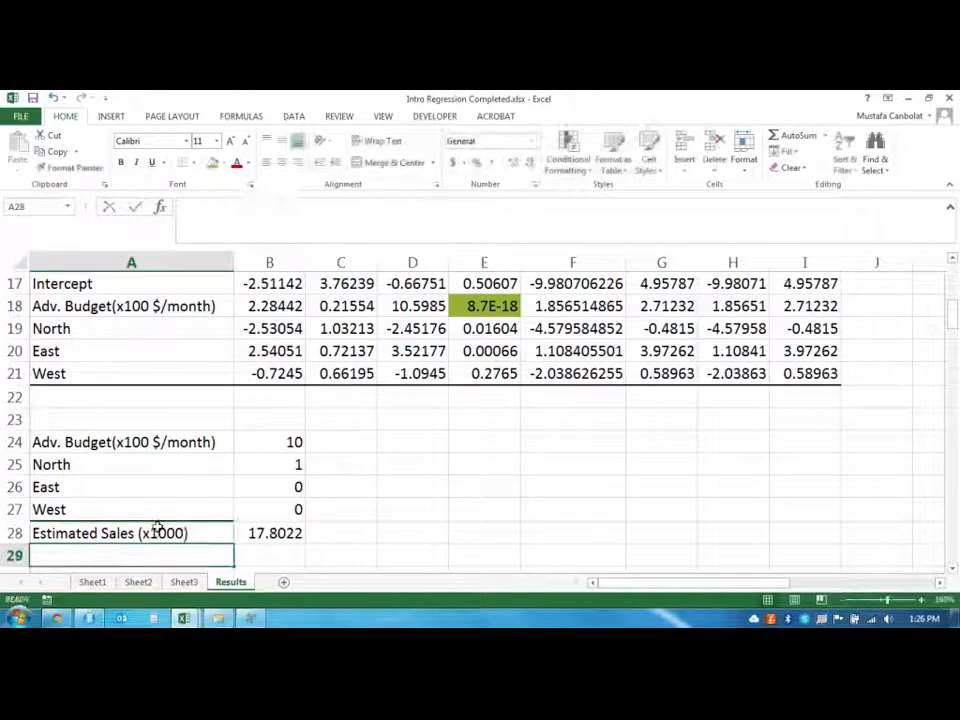
Set the Adv. Budget input in B24 to 15
{"action": "scroll", "coordinate": [199, 505], "scroll_direction": "up", "scroll_amount": 1}
{"action": "scroll", "coordinate": [220, 503], "scroll_direction": "down", "scroll_amount": 2}
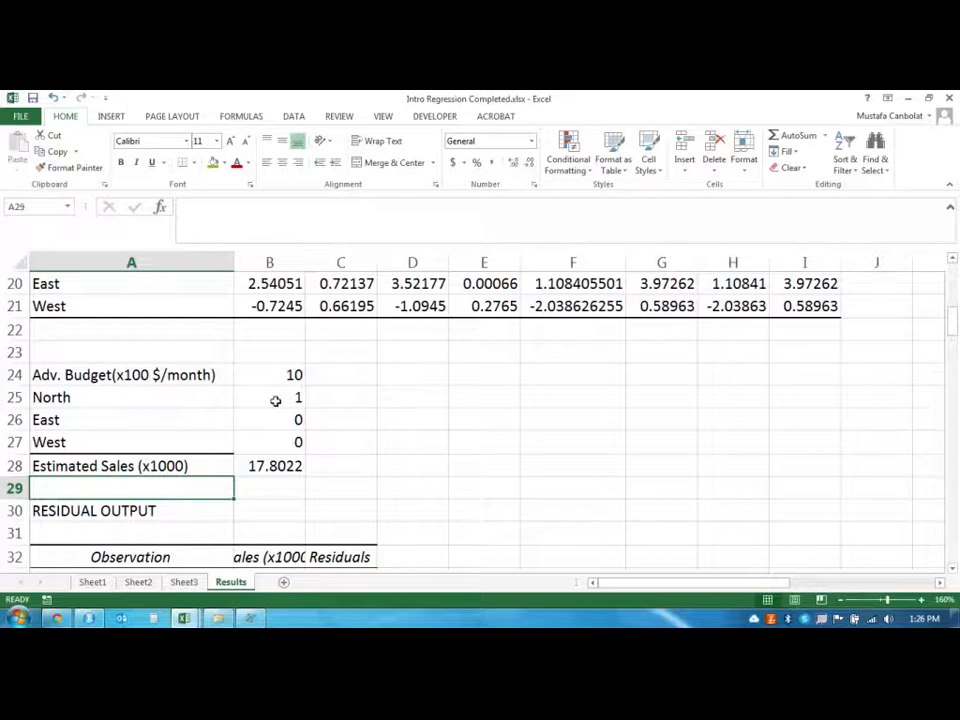
{"action": "left_click", "coordinate": [275, 370]}
{"action": "type", "text": "15"}
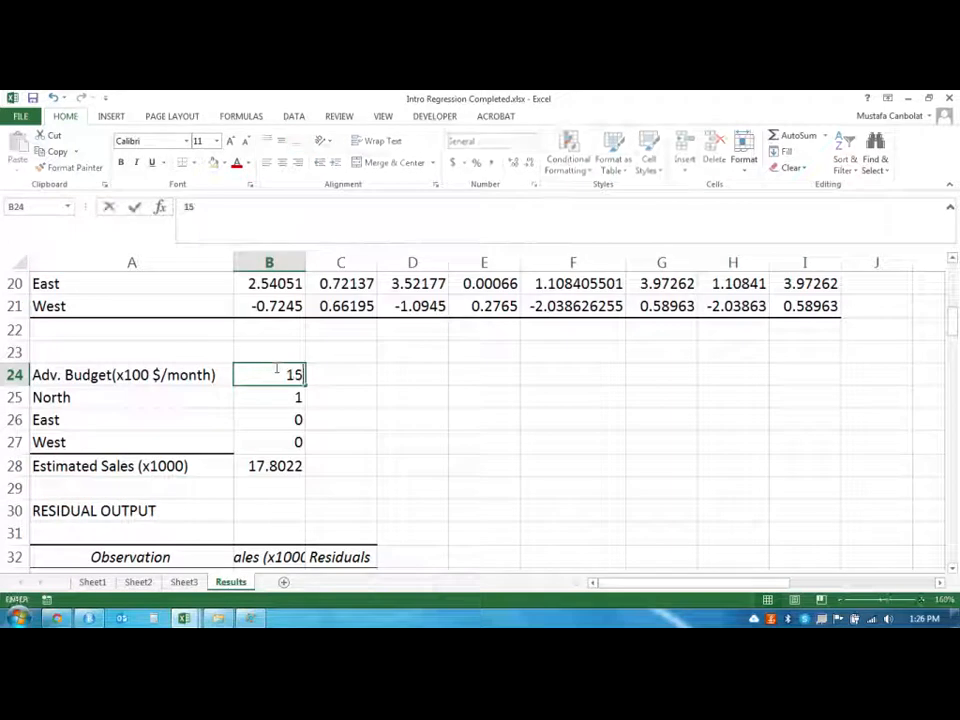
{"action": "key", "text": "Return"}
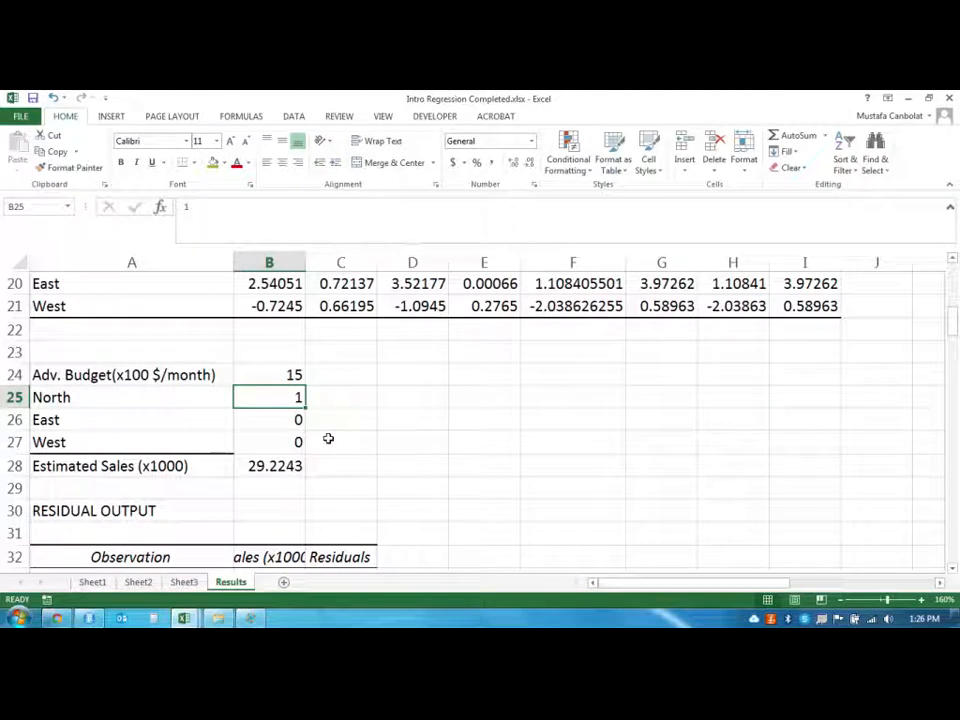
Set the North input in B25 to 0 and select the Estimated Sales label and value in A28:B28
{"action": "type", "text": "0"}
{"action": "key", "text": "Return"}
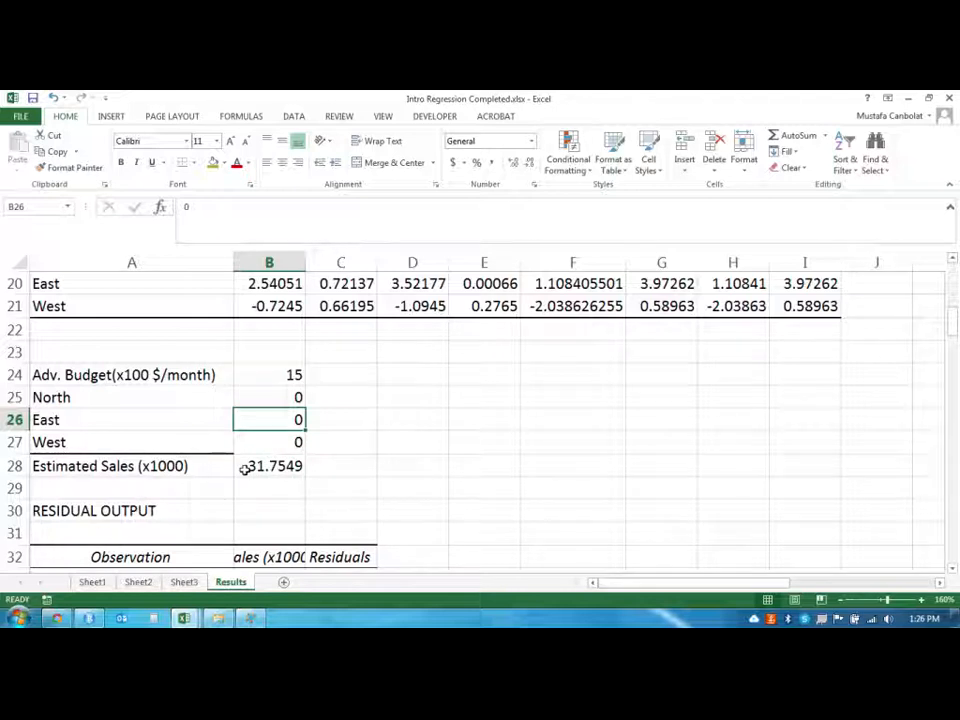
{"action": "left_click", "coordinate": [285, 465]}
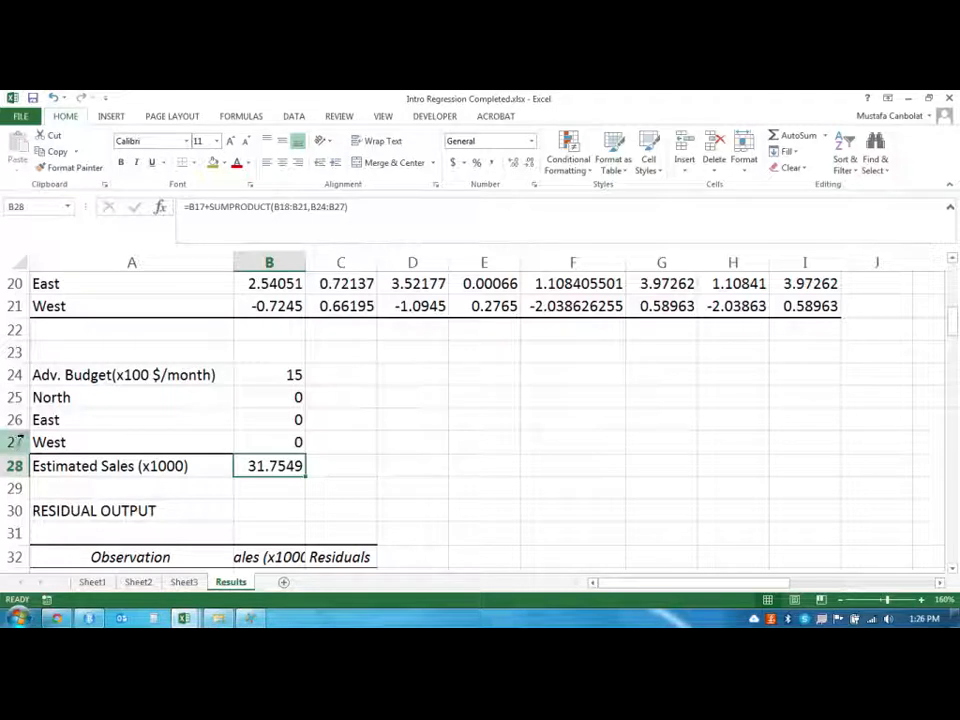
{"action": "left_click_drag", "start_coordinate": [107, 467], "coordinate": [265, 465]}
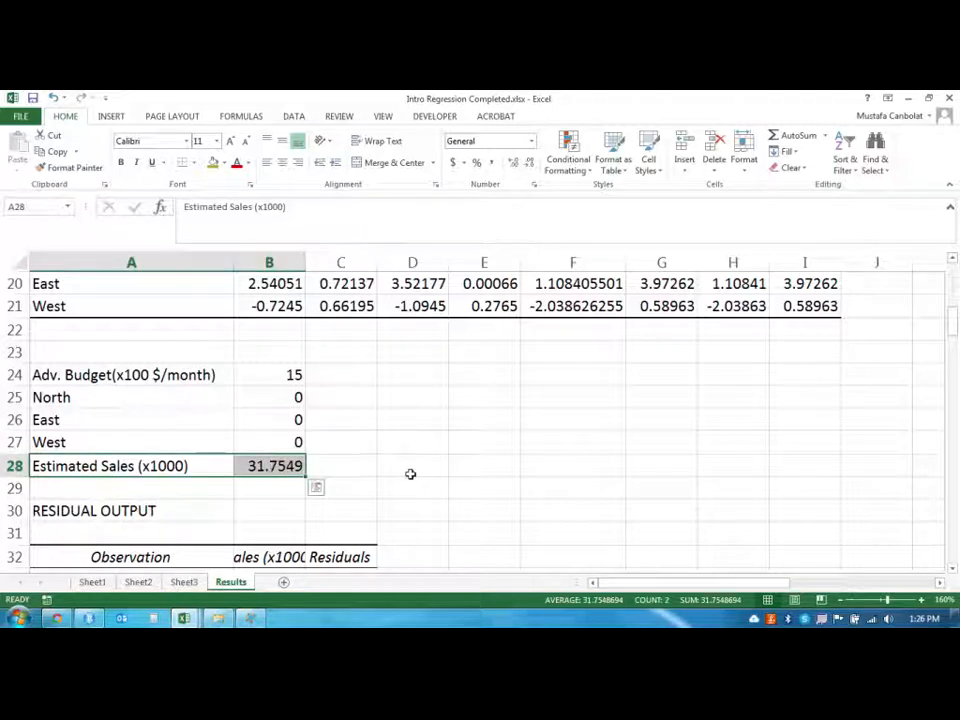
Add the label "alpha" in D24 with the value 0.05 beside it in E24
{"action": "left_click", "coordinate": [417, 376]}
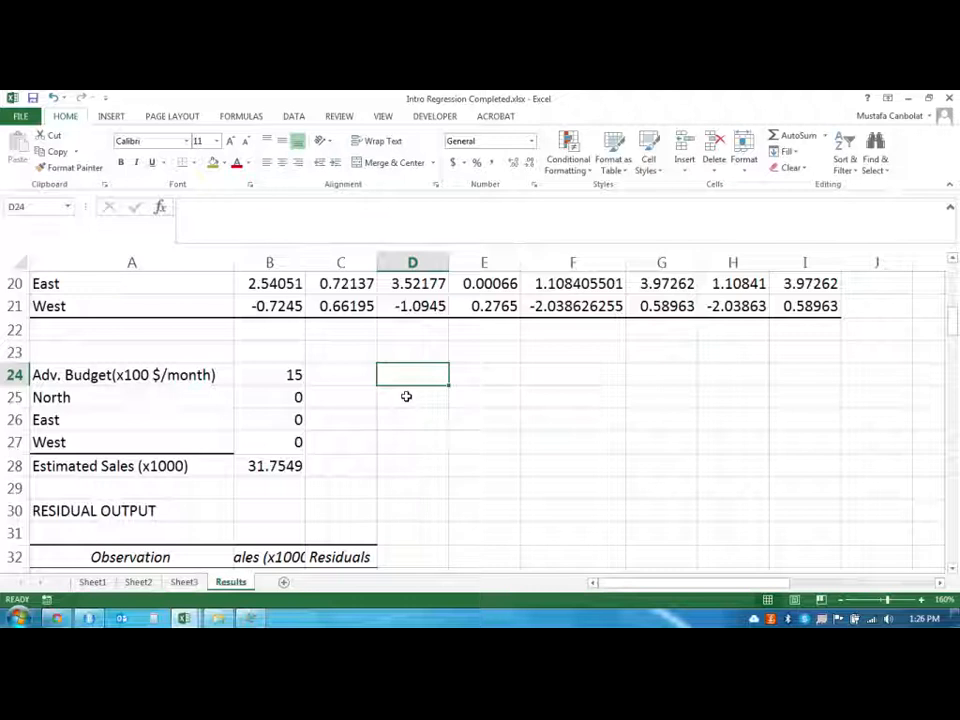
{"action": "type", "text": "alpha"}
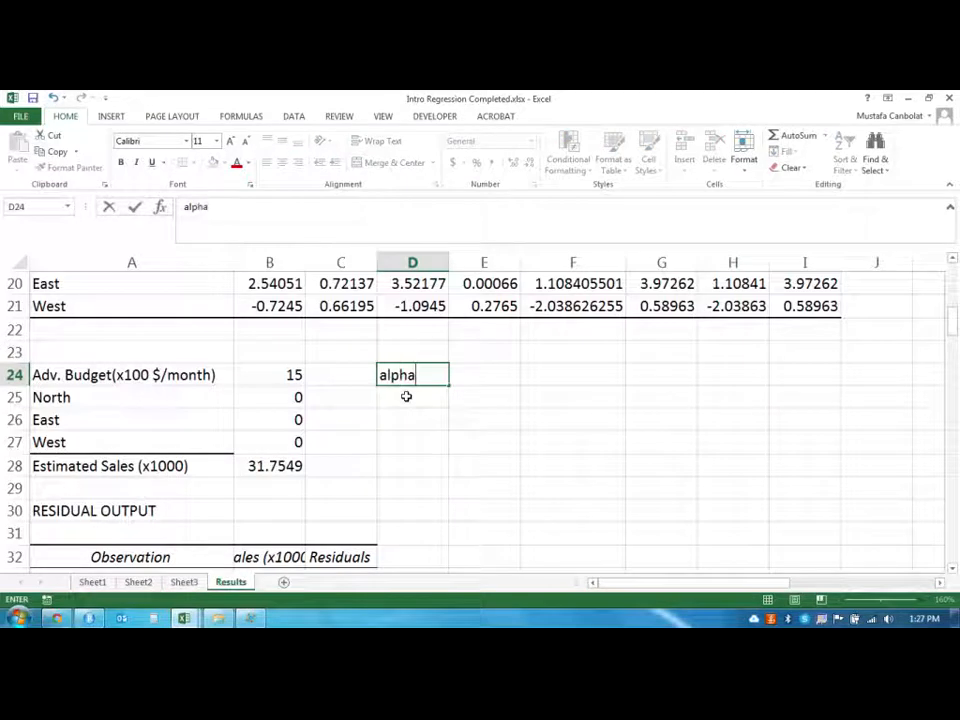
{"action": "key", "text": "Return"}
{"action": "key", "text": "Up"}
{"action": "key", "text": "Right"}
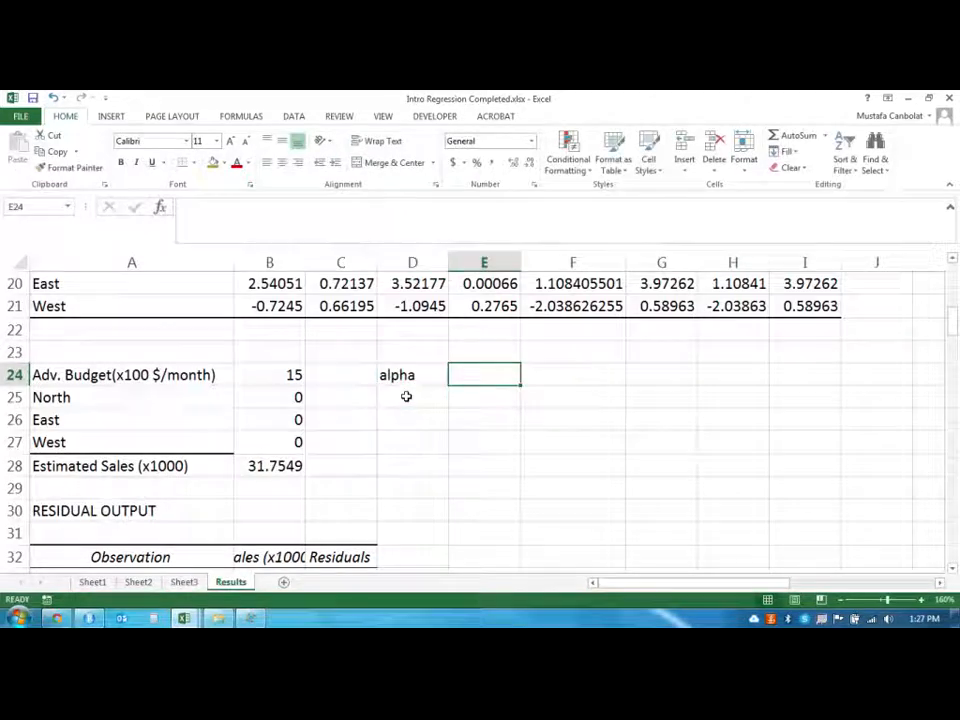
{"action": "type", "text": "0."}
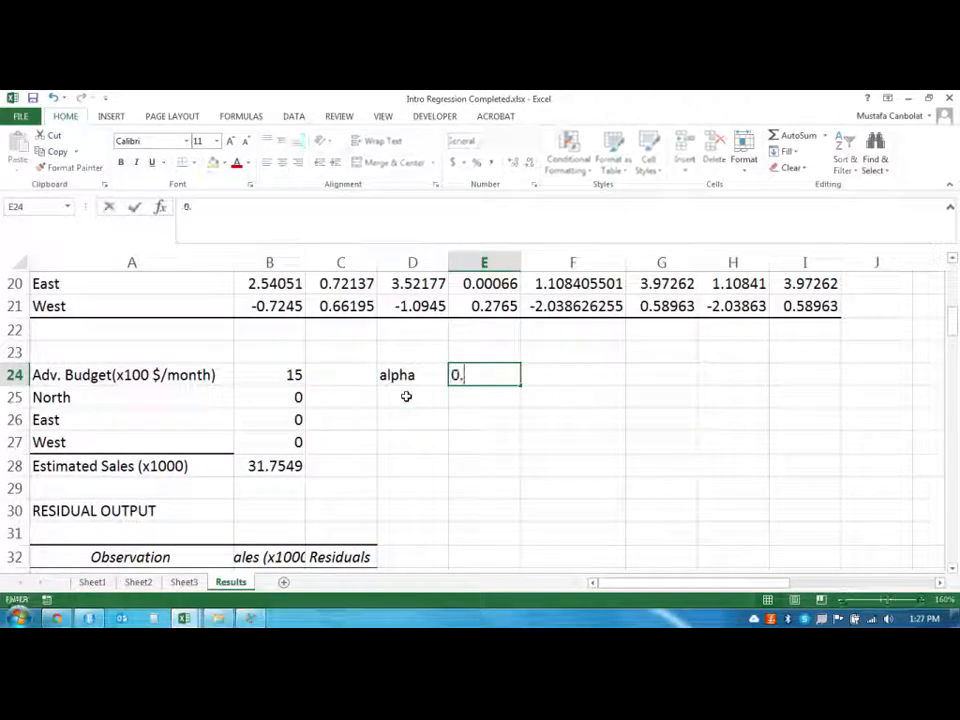
{"action": "type", "text": "05"}
{"action": "key", "text": "Return"}
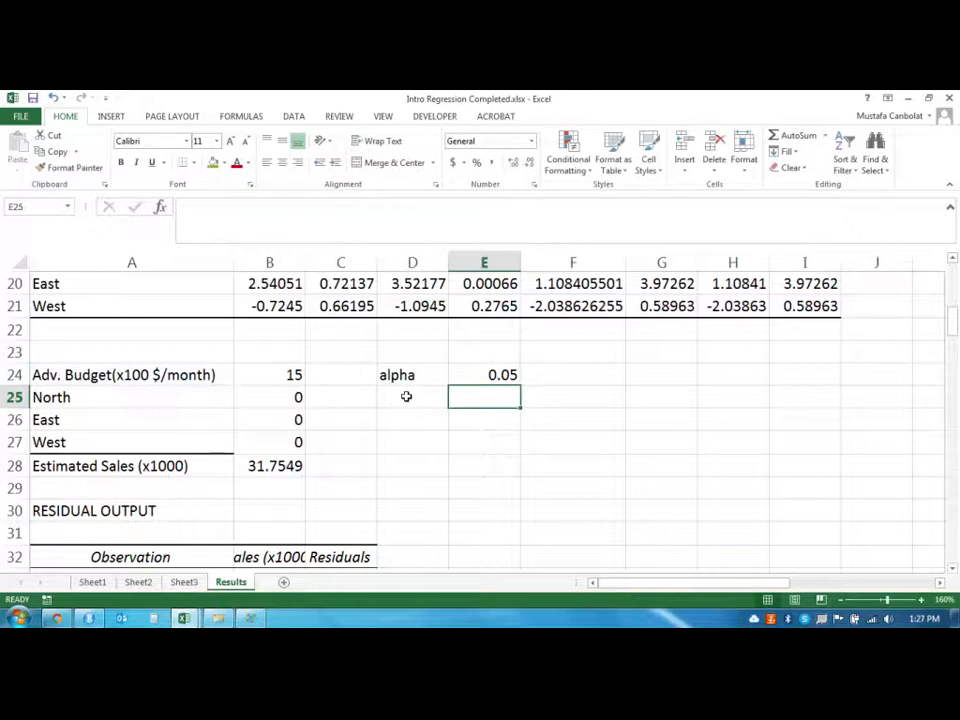
Add the label "Confidence" in F24, beside the alpha value
{"action": "key", "text": "Page_Up"}
{"action": "scroll", "coordinate": [411, 397], "scroll_direction": "down", "scroll_amount": 6}
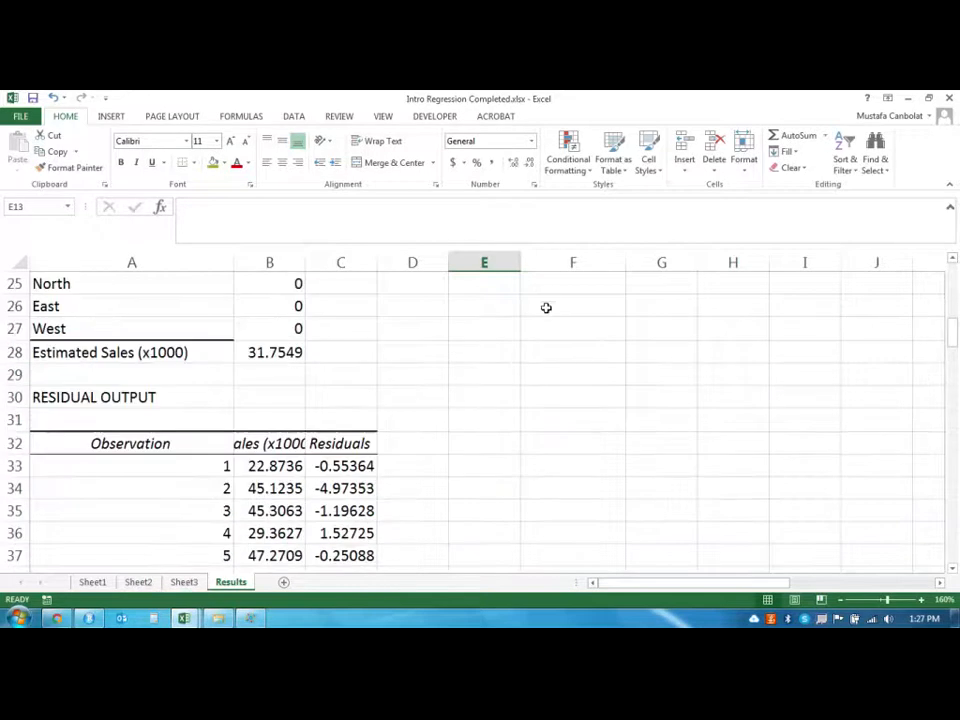
{"action": "scroll", "coordinate": [554, 414], "scroll_direction": "up", "scroll_amount": 2}
{"action": "left_click", "coordinate": [563, 397]}
{"action": "type", "text": "Conf"}
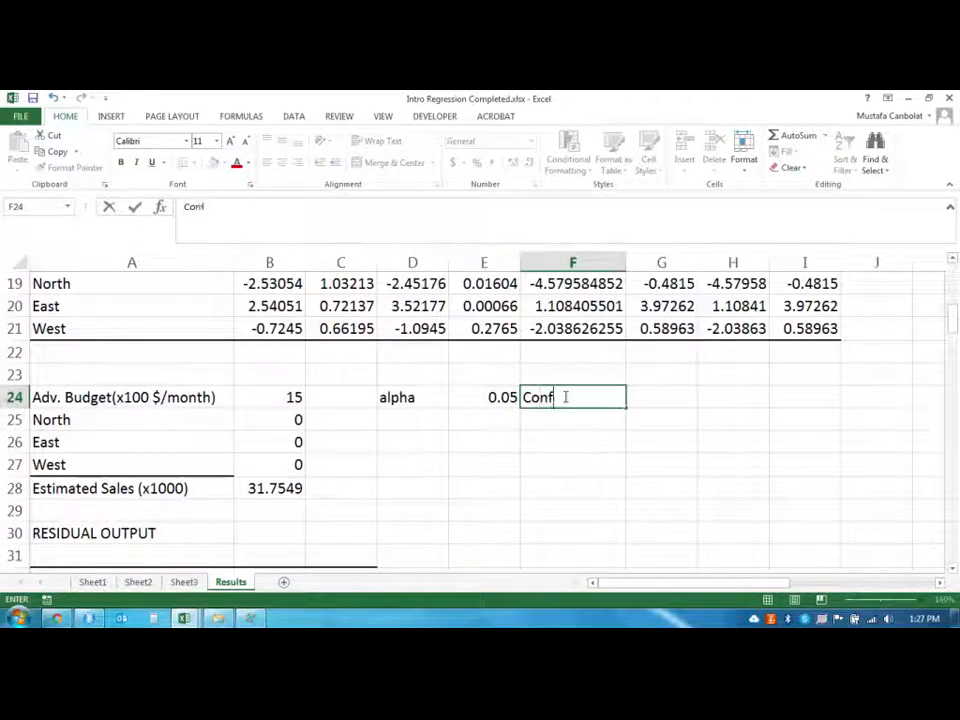
{"action": "type", "text": "idence"}
{"action": "key", "text": "Tab"}
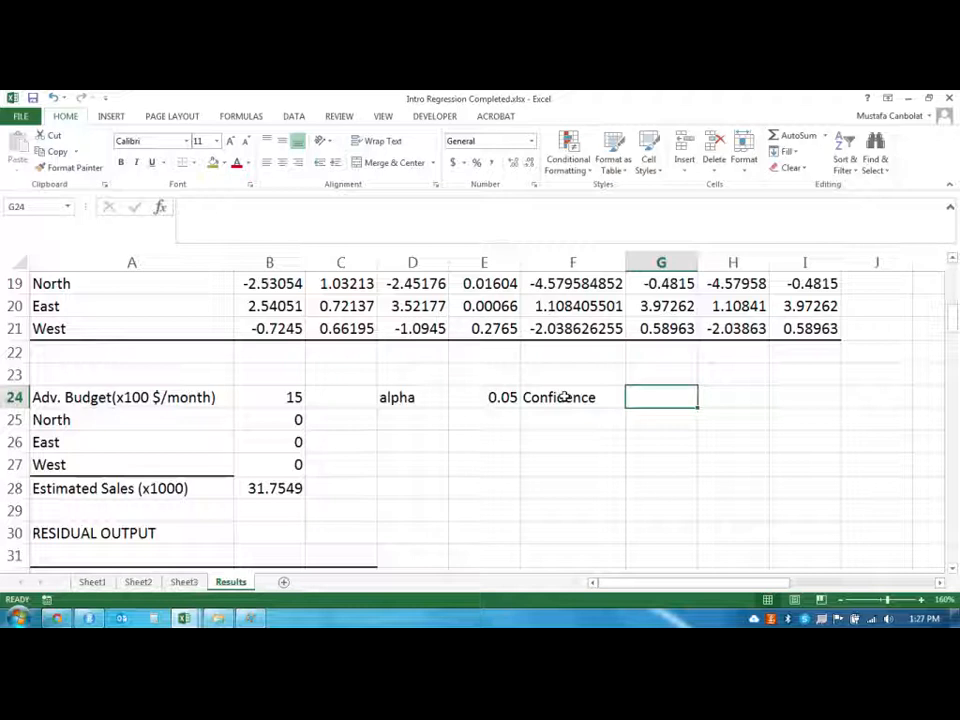
Calculate the confidence level in G24 as =1-E24 and format it as a percentage
{"action": "type", "text": "=1-"}
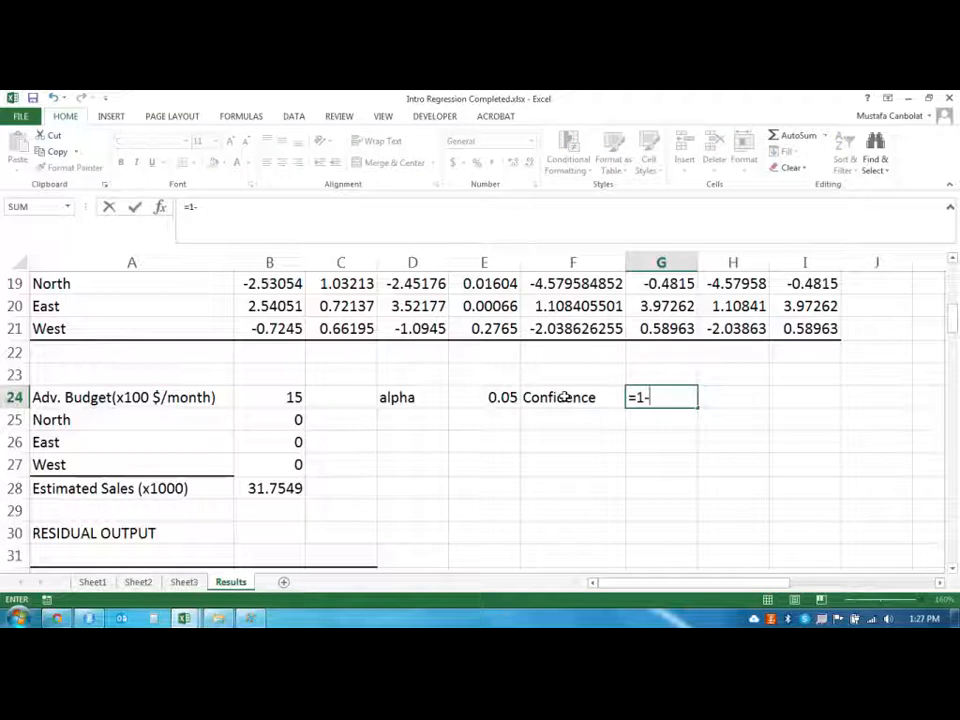
{"action": "key", "text": "Down"}
{"action": "key", "text": "Left"}
{"action": "key", "text": "Left"}
{"action": "key", "text": "Up"}
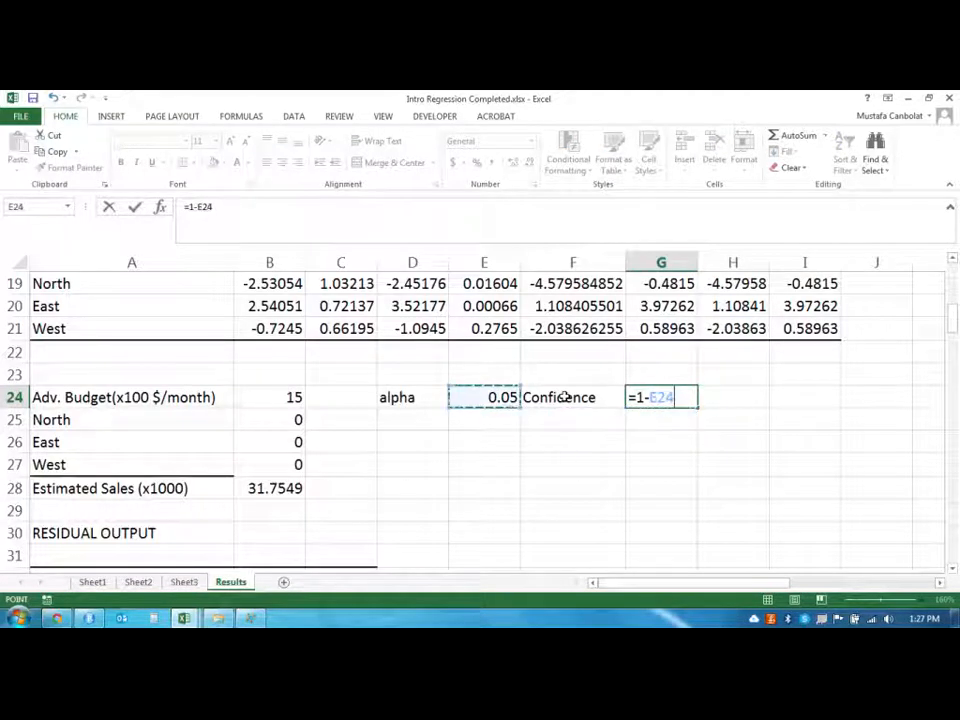
{"action": "key", "text": "Return"}
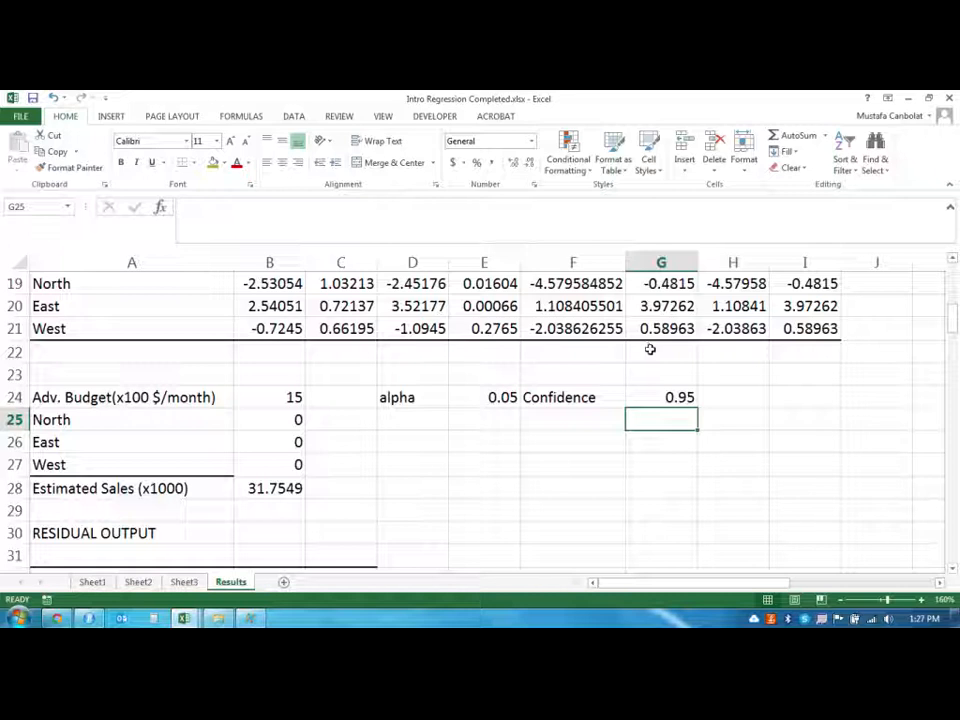
{"action": "left_click", "coordinate": [666, 393]}
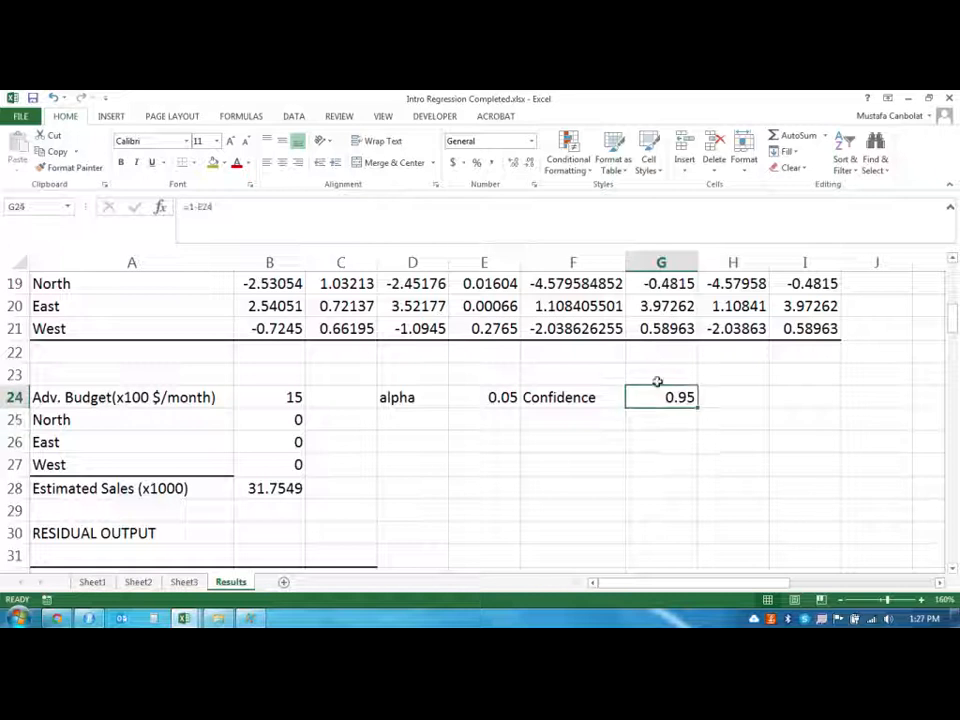
{"action": "left_click", "coordinate": [477, 162]}
{"action": "left_click", "coordinate": [383, 416]}
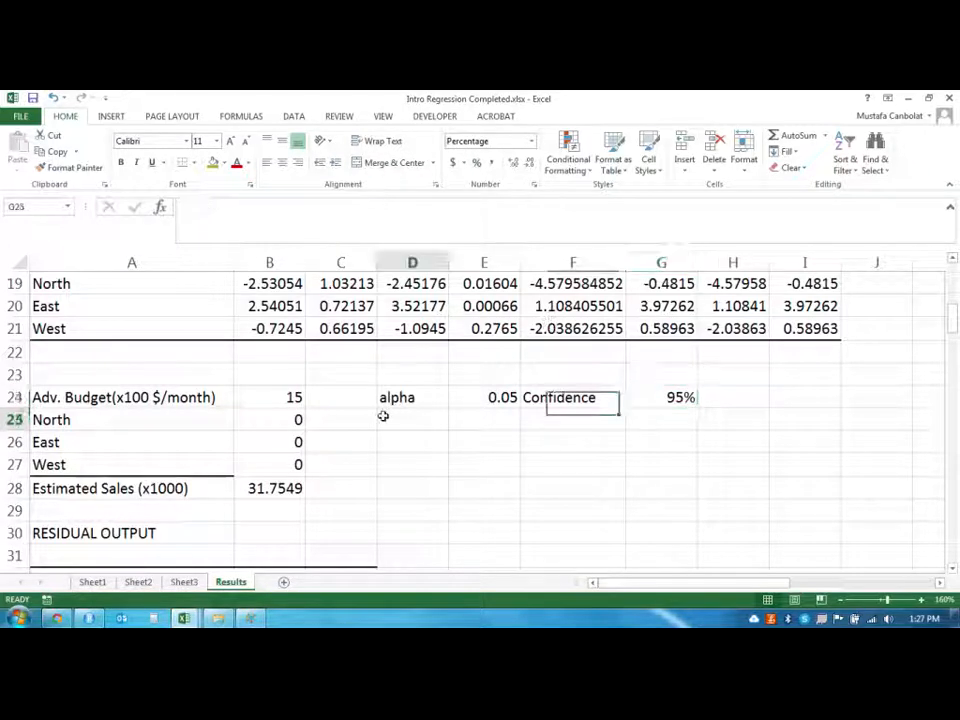
Add the labels "Lower Limit" in F25 and "Upper Limit" in F26, below the Confidence label
{"action": "left_click", "coordinate": [560, 421]}
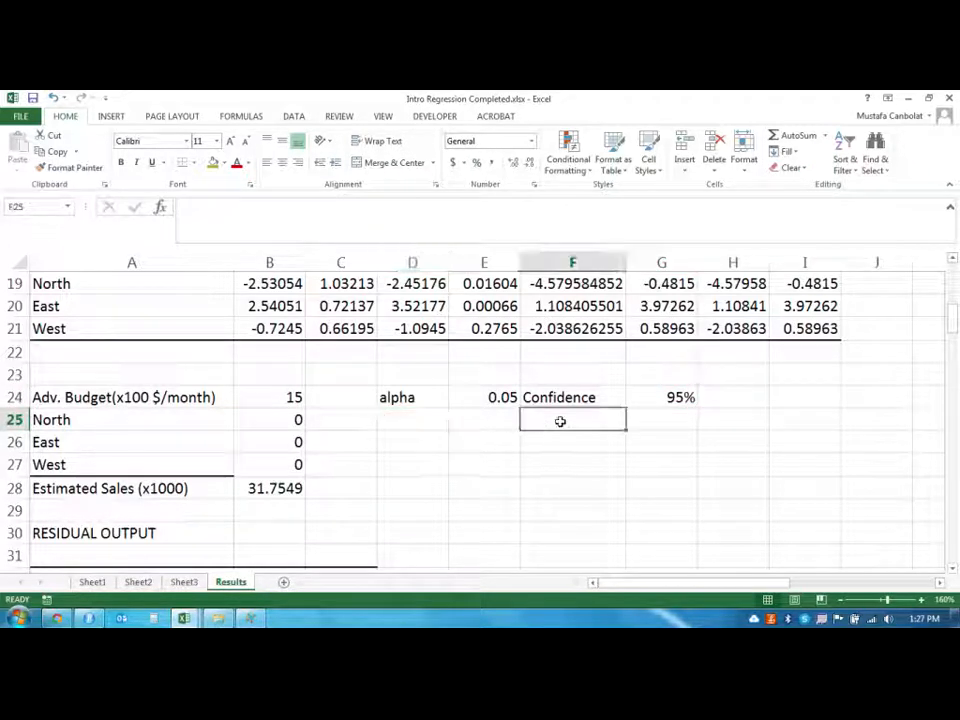
{"action": "type", "text": "Lower Limi"}
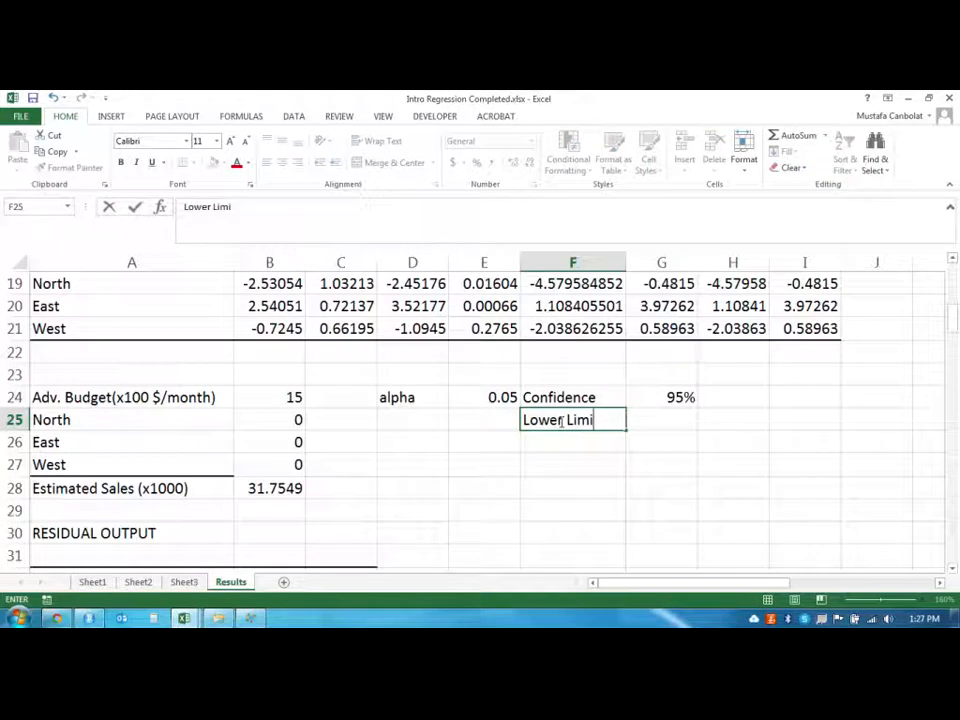
{"action": "type", "text": "t"}
{"action": "key", "text": "Return"}
{"action": "type", "text": "Upper L"}
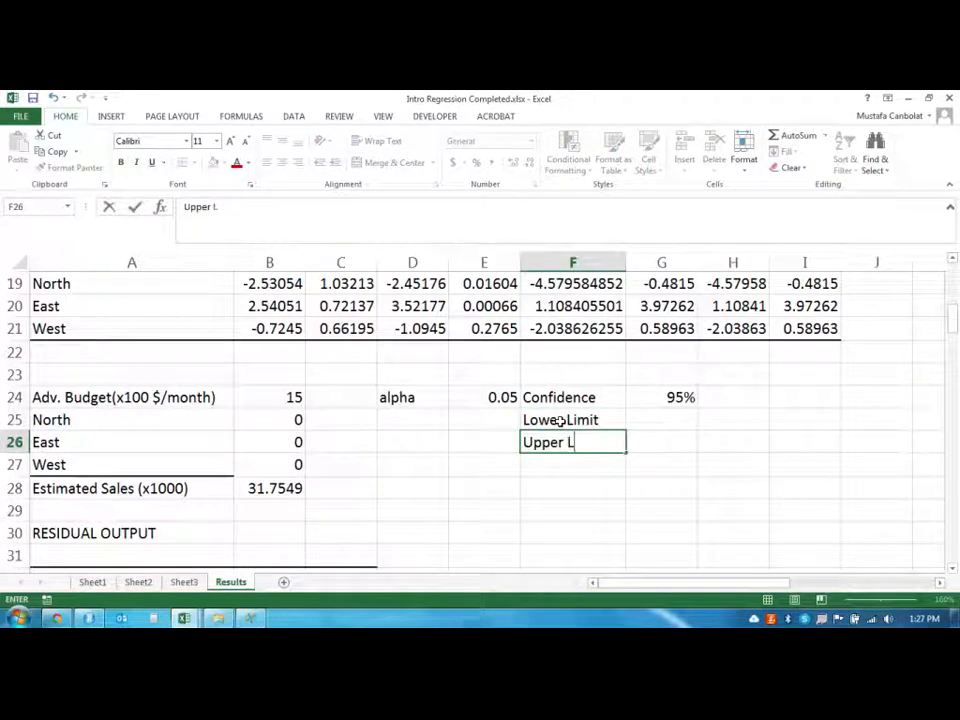
{"action": "type", "text": "imit"}
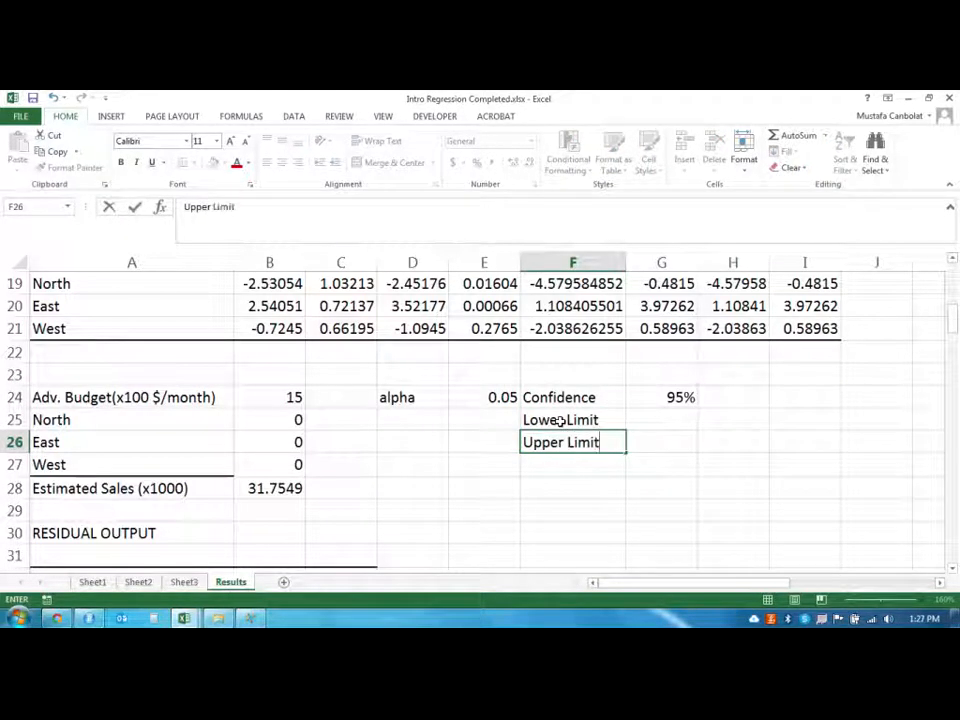
{"action": "key", "text": "Return"}
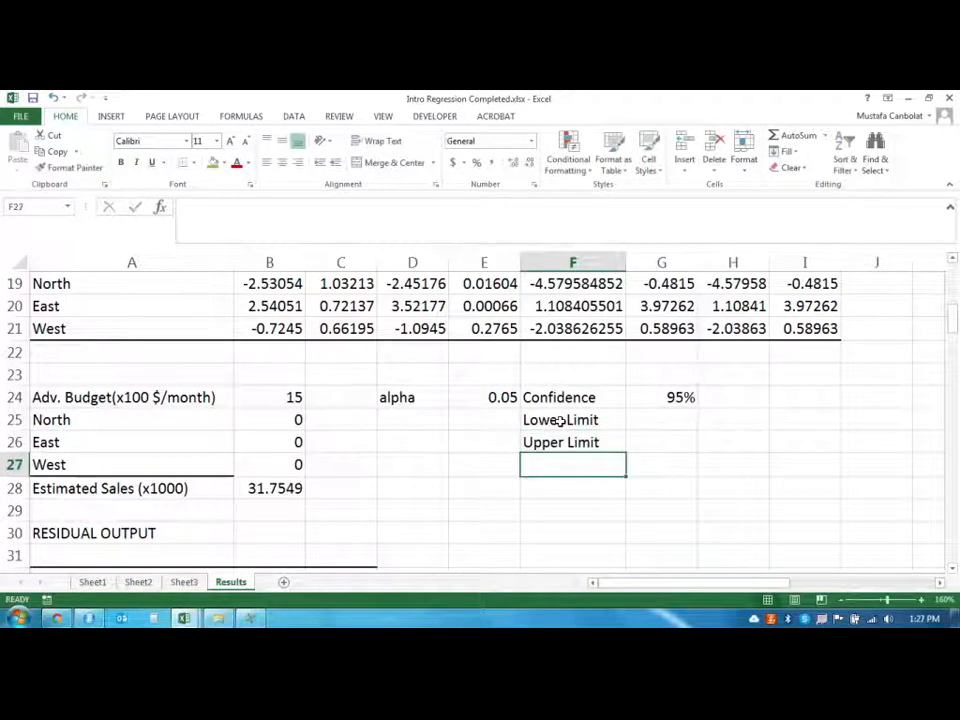
{"action": "left_click", "coordinate": [285, 487]}
{"action": "left_click", "coordinate": [659, 421]}
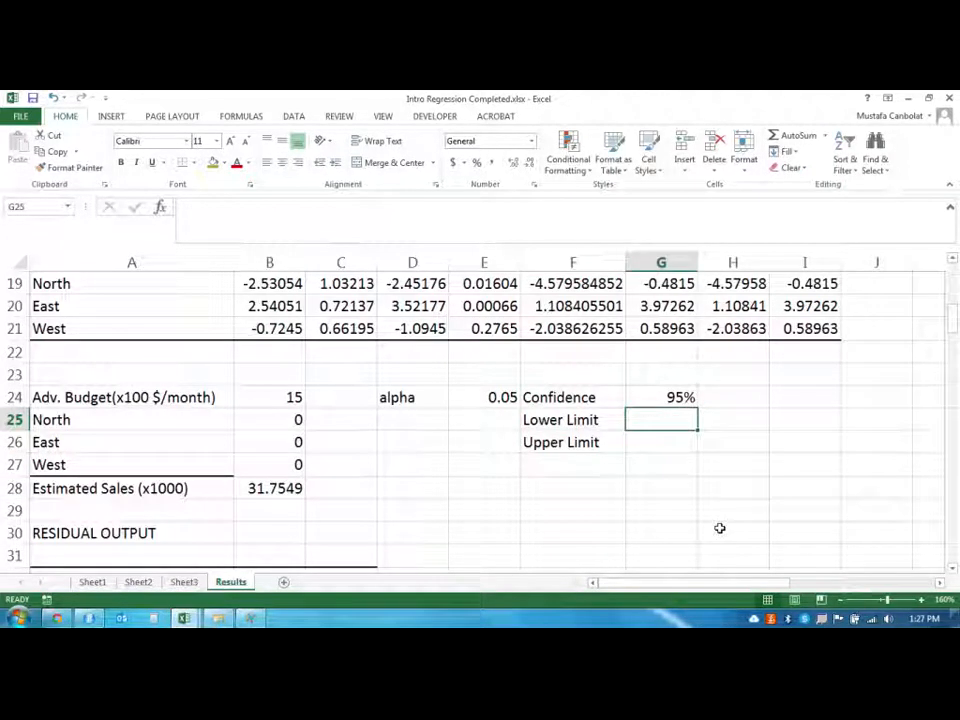
{"action": "type", "text": "="}
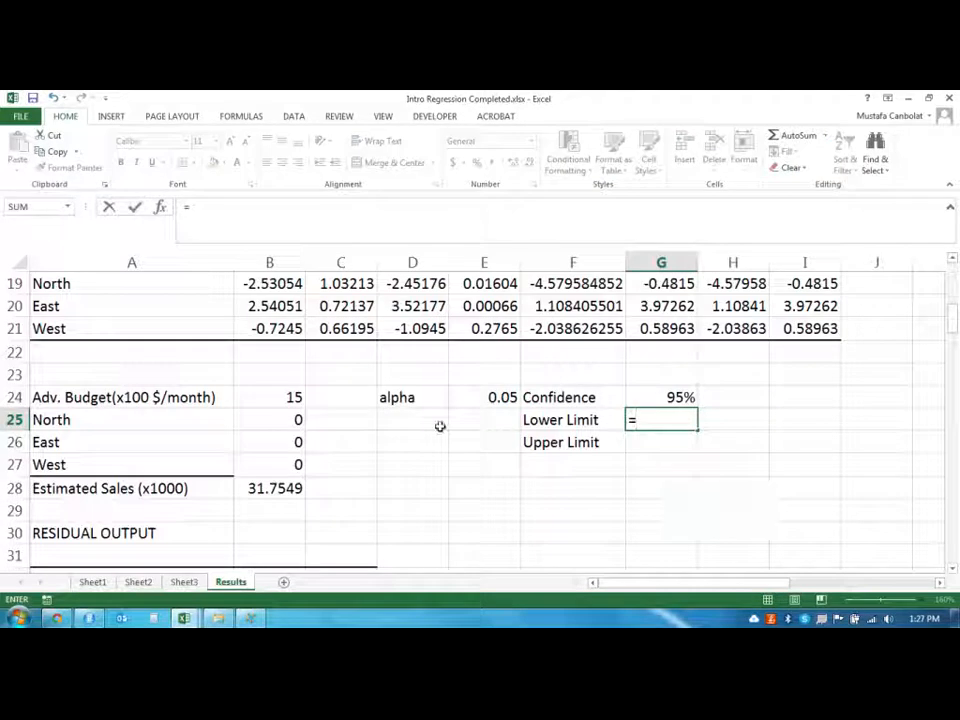
{"action": "left_click", "coordinate": [272, 487]}
{"action": "type", "text": "-"}
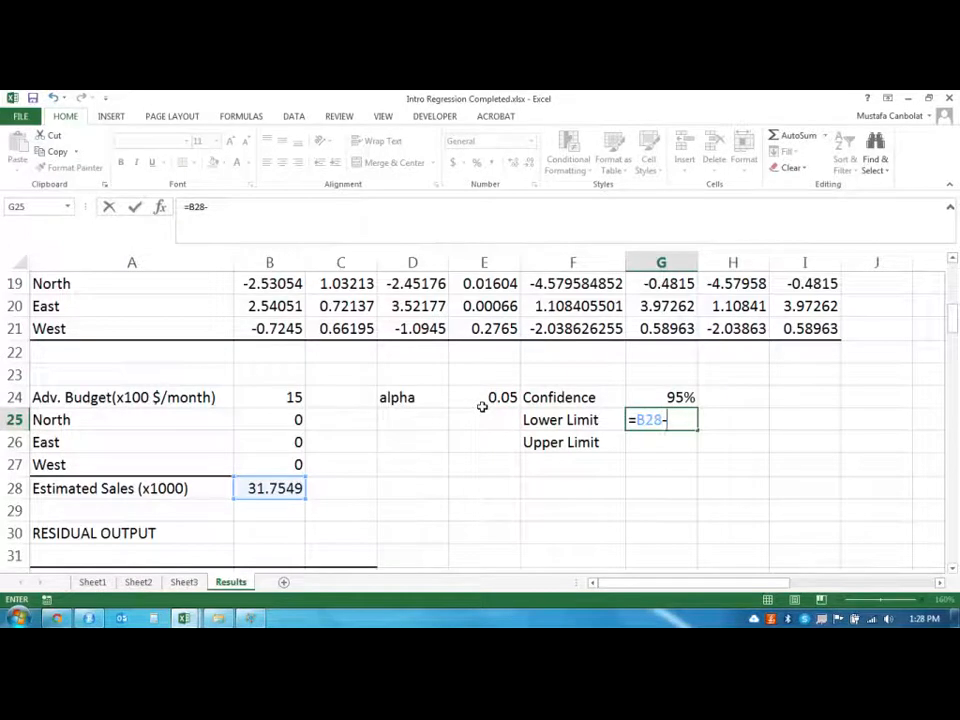
{"action": "scroll", "coordinate": [482, 406], "scroll_direction": "up", "scroll_amount": 2}
{"action": "scroll", "coordinate": [315, 400], "scroll_direction": "down", "scroll_amount": 2}
{"action": "key", "text": "Escape"}
{"action": "left_click_drag", "start_coordinate": [399, 397], "coordinate": [690, 393]}
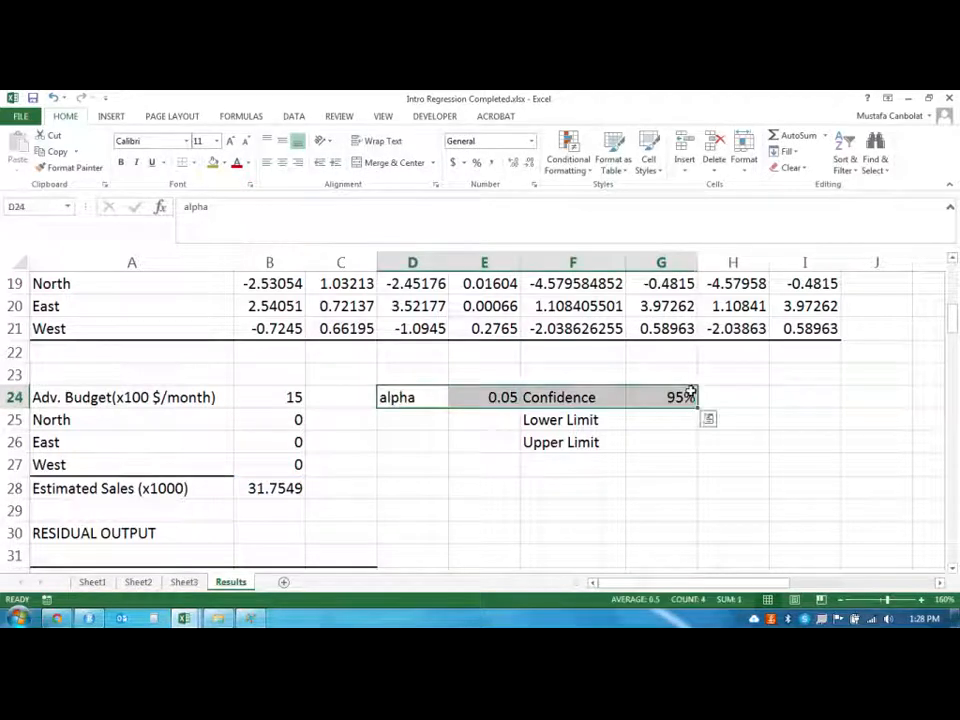
Calculate the lower limit in G25 as estimated sales minus two standard errors, =B28-2*B7
{"action": "left_click", "coordinate": [671, 420]}
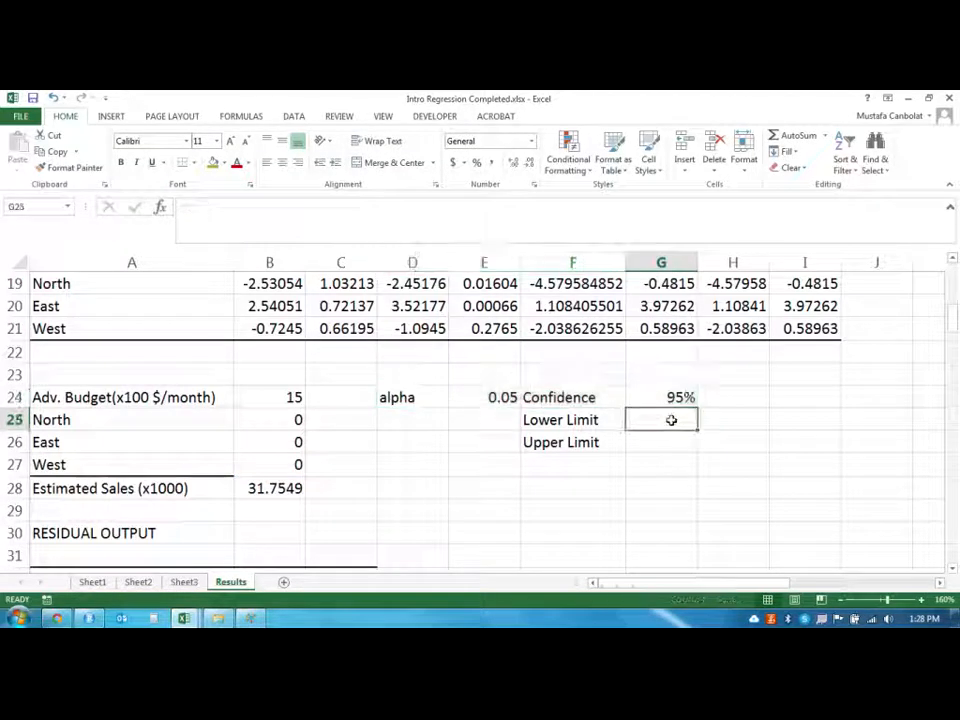
{"action": "type", "text": "="}
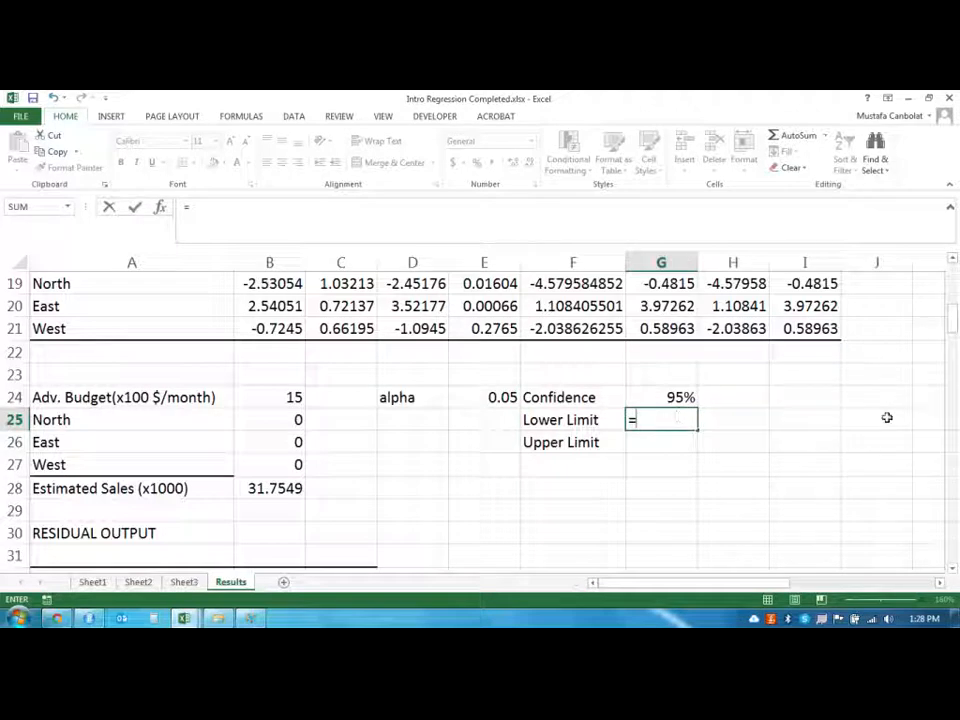
{"action": "left_click", "coordinate": [287, 488]}
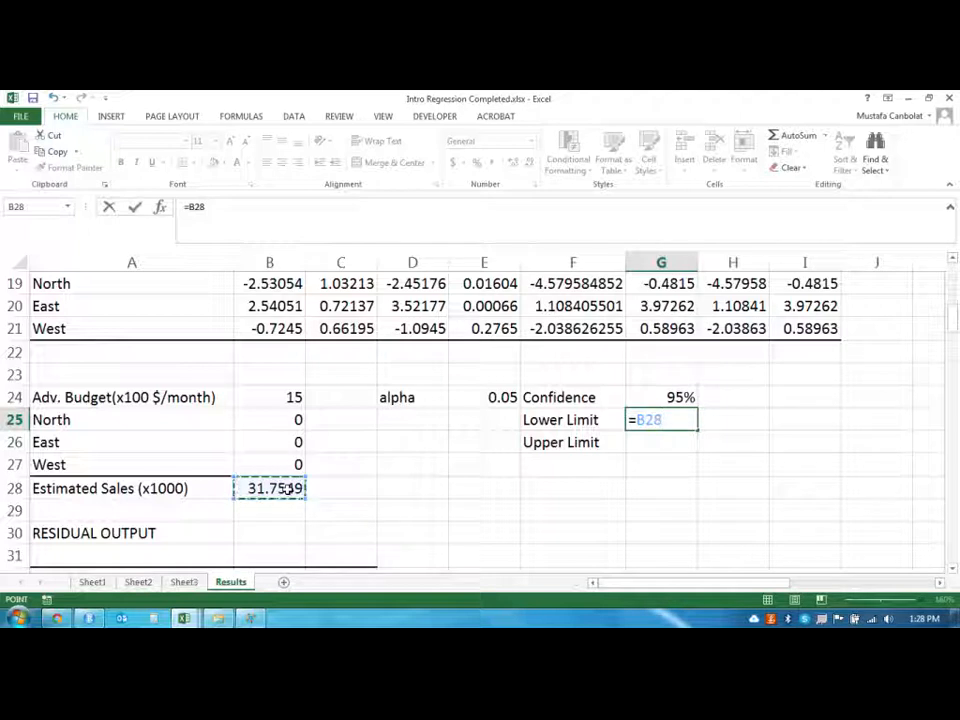
{"action": "type", "text": "-2*"}
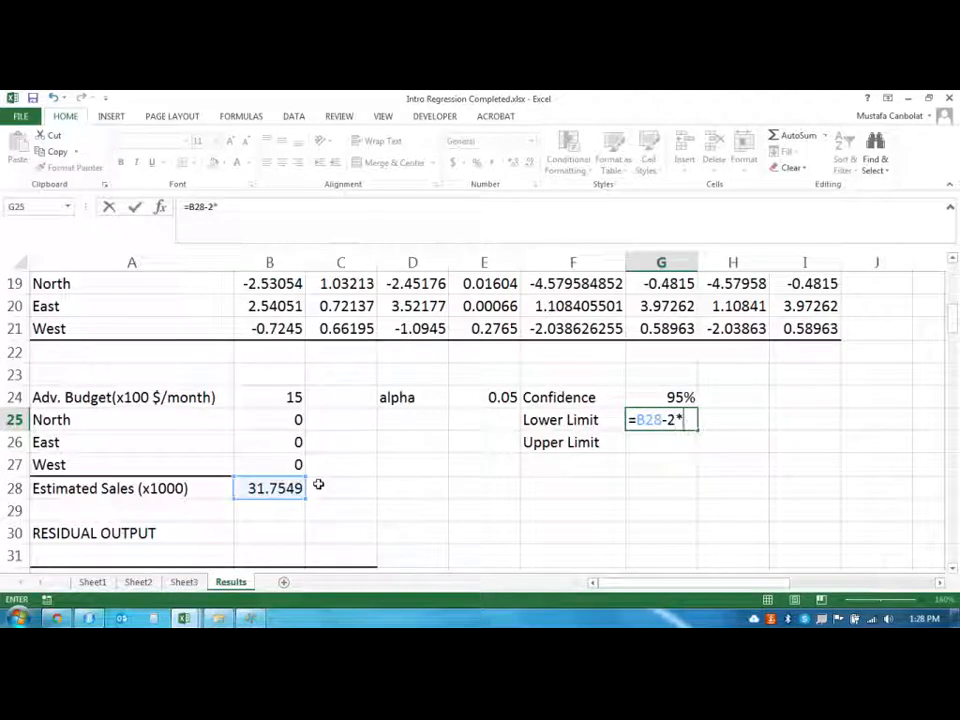
{"action": "scroll", "coordinate": [306, 380], "scroll_direction": "up", "scroll_amount": 3}
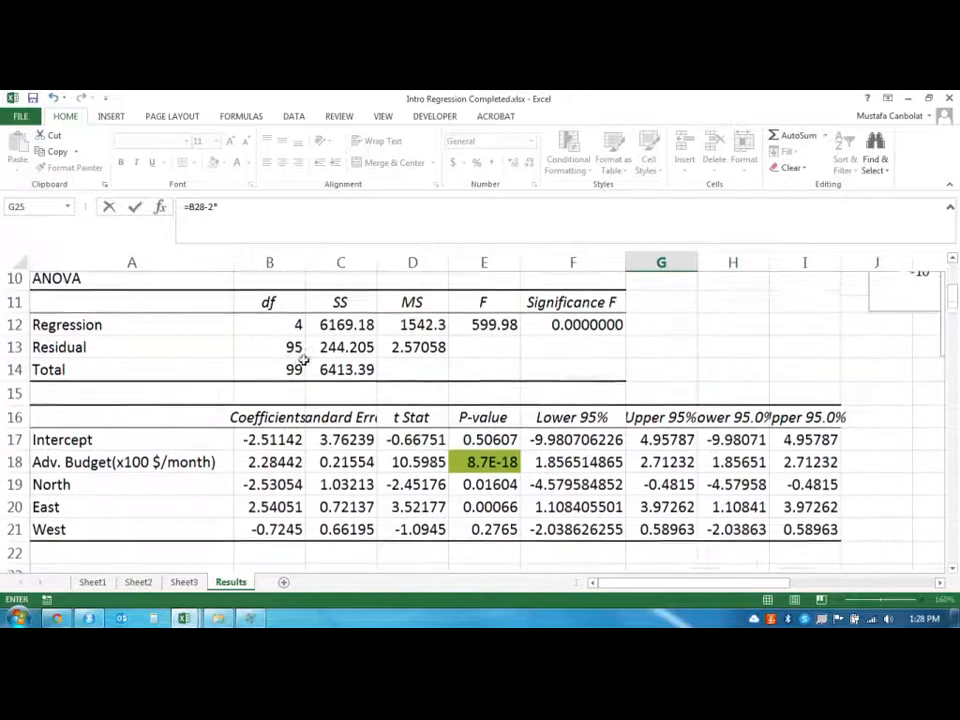
{"action": "scroll", "coordinate": [400, 380], "scroll_direction": "up", "scroll_amount": 2}
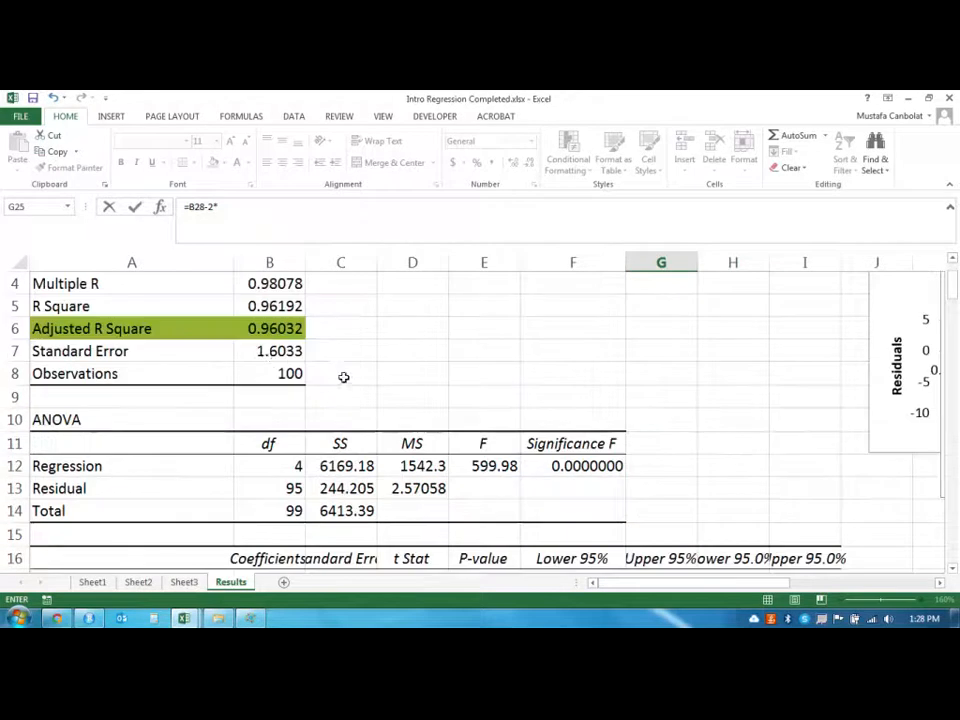
{"action": "left_click", "coordinate": [264, 351]}
{"action": "scroll", "coordinate": [360, 405], "scroll_direction": "down", "scroll_amount": 4}
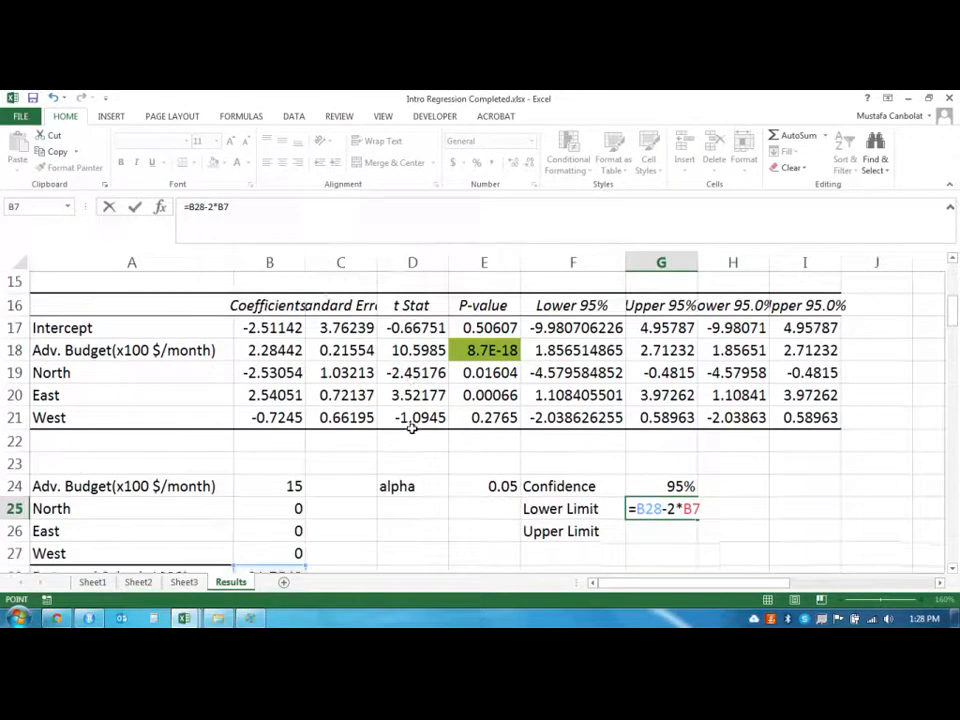
{"action": "key", "text": "Return"}
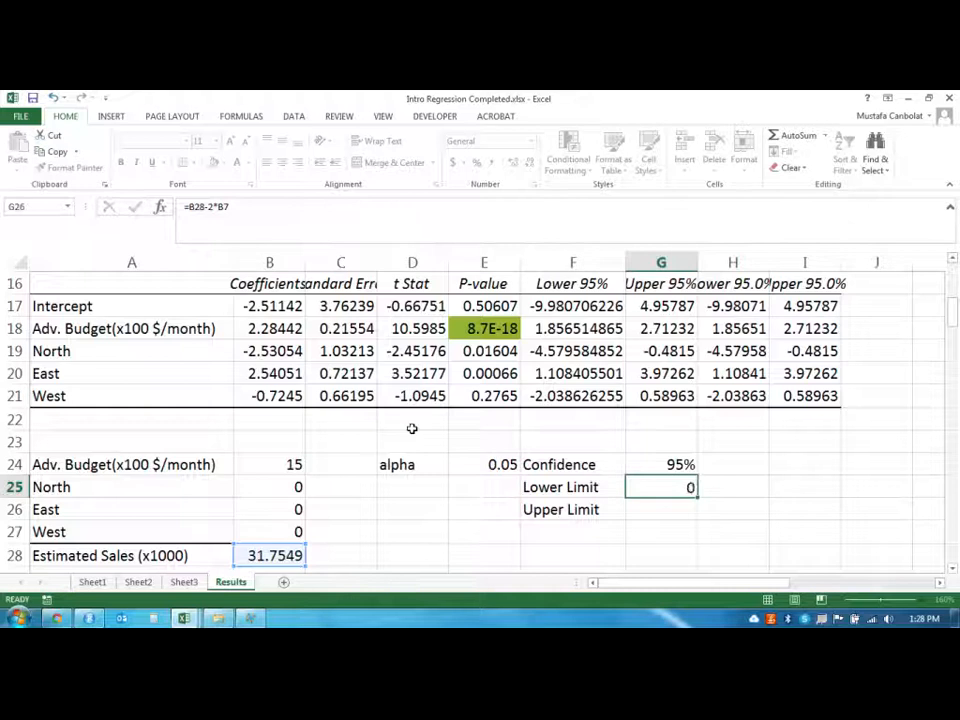
Calculate the upper limit in G26 as estimated sales plus two standard errors, =B28+2*B7
{"action": "type", "text": "="}
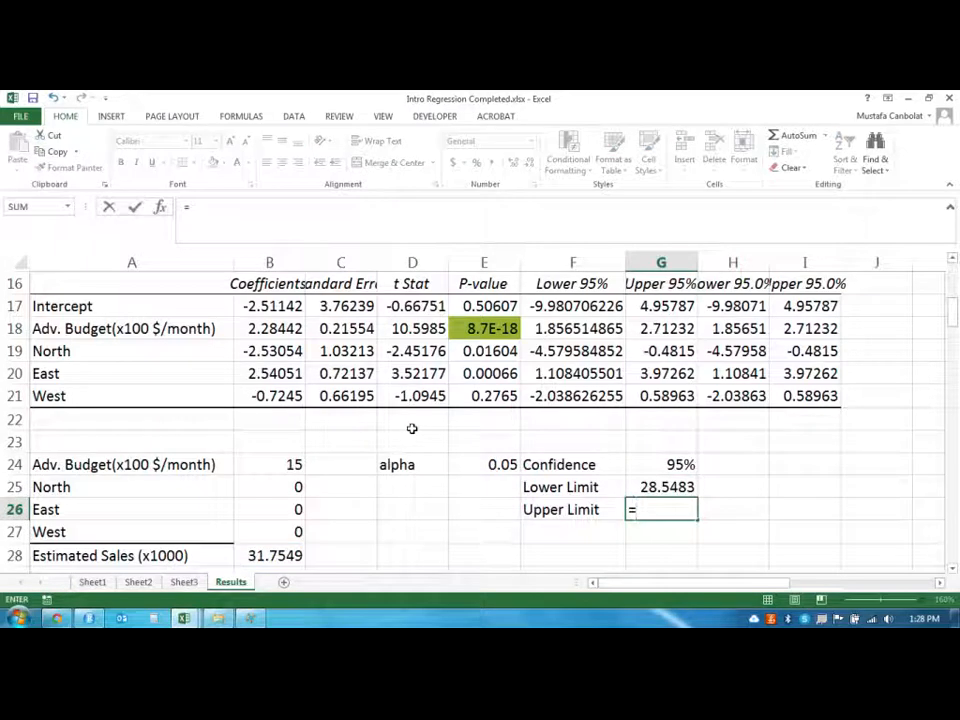
{"action": "left_click", "coordinate": [285, 555]}
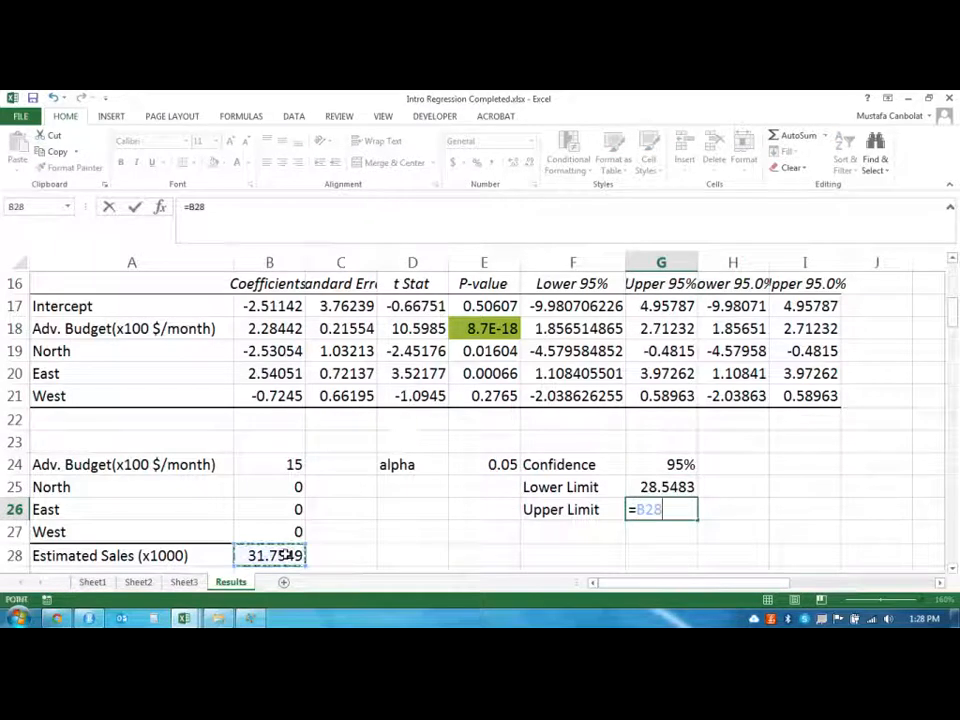
{"action": "type", "text": "+2*"}
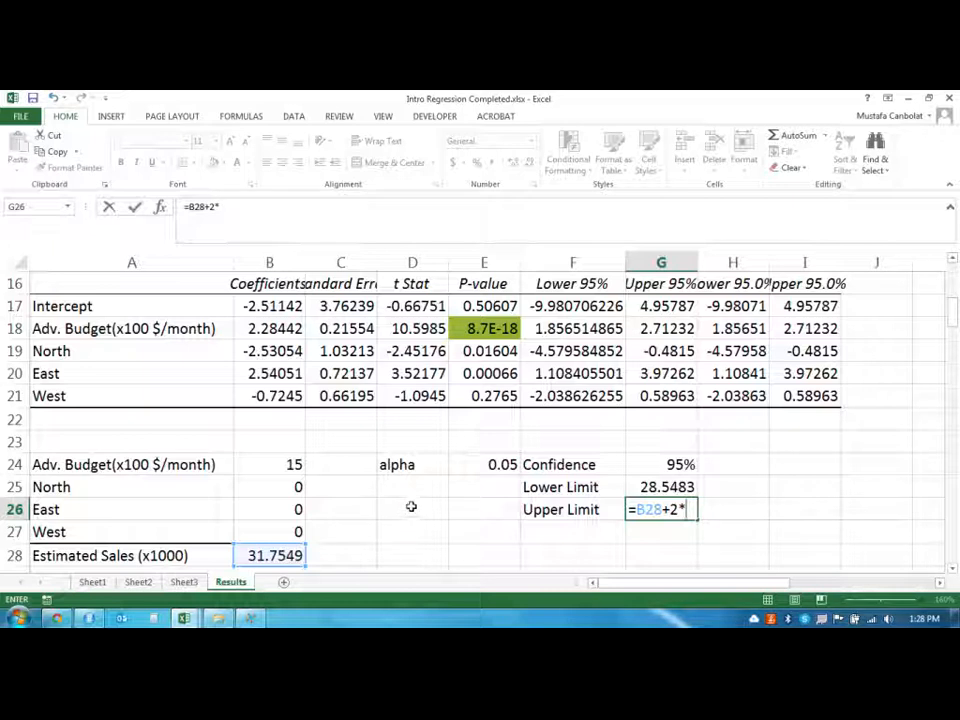
{"action": "scroll", "coordinate": [424, 508], "scroll_direction": "up", "scroll_amount": 2}
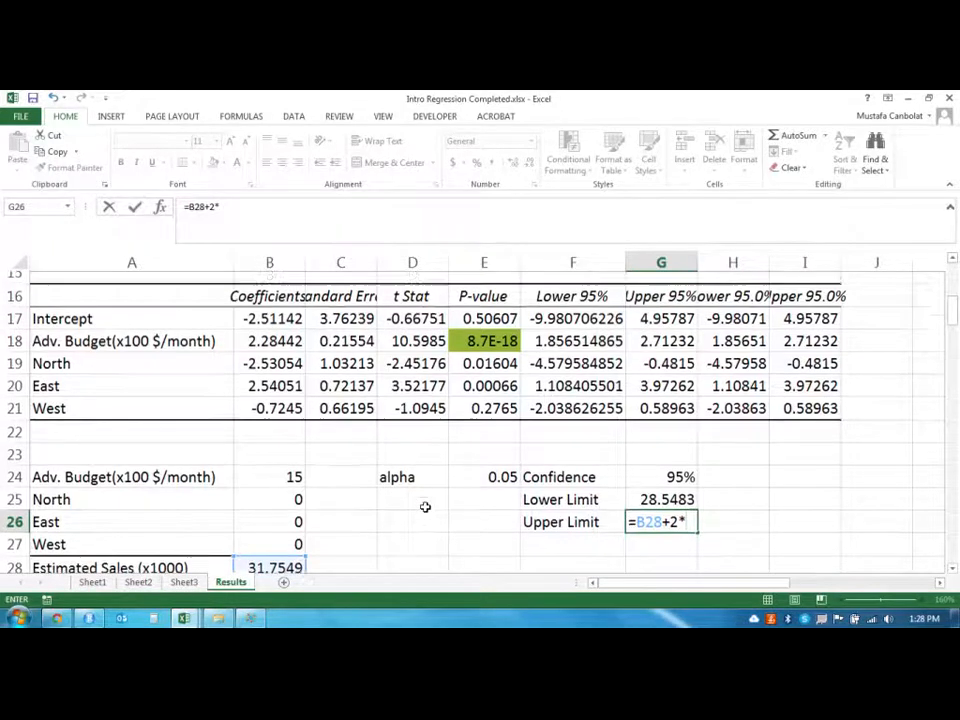
{"action": "scroll", "coordinate": [424, 508], "scroll_direction": "up", "scroll_amount": 2}
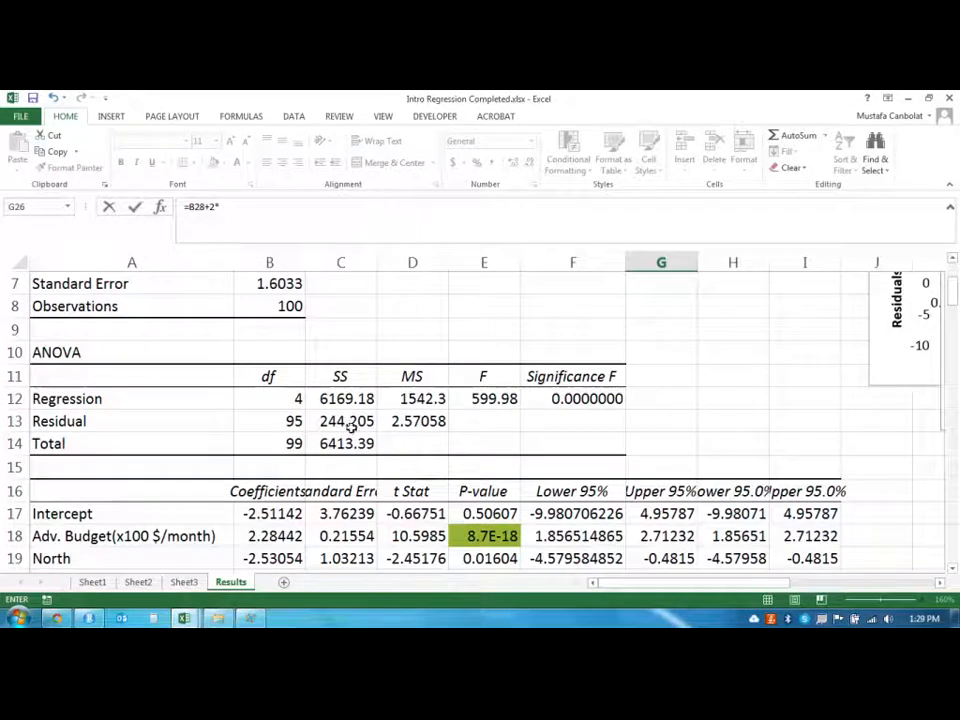
{"action": "left_click", "coordinate": [266, 281]}
{"action": "scroll", "coordinate": [465, 491], "scroll_direction": "down", "scroll_amount": 4}
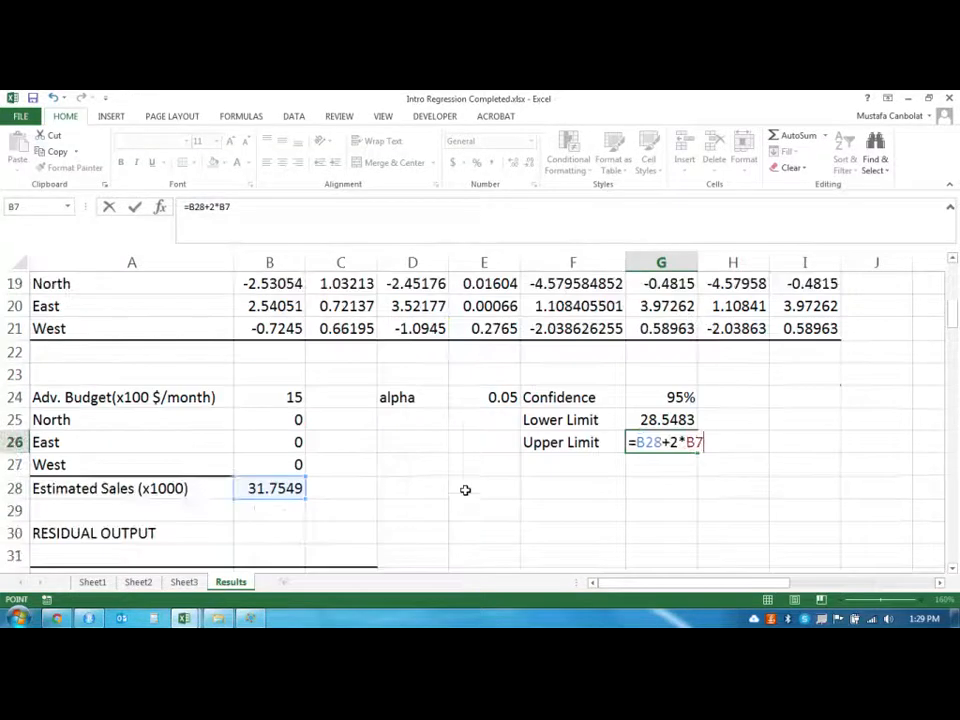
{"action": "key", "text": "Return"}
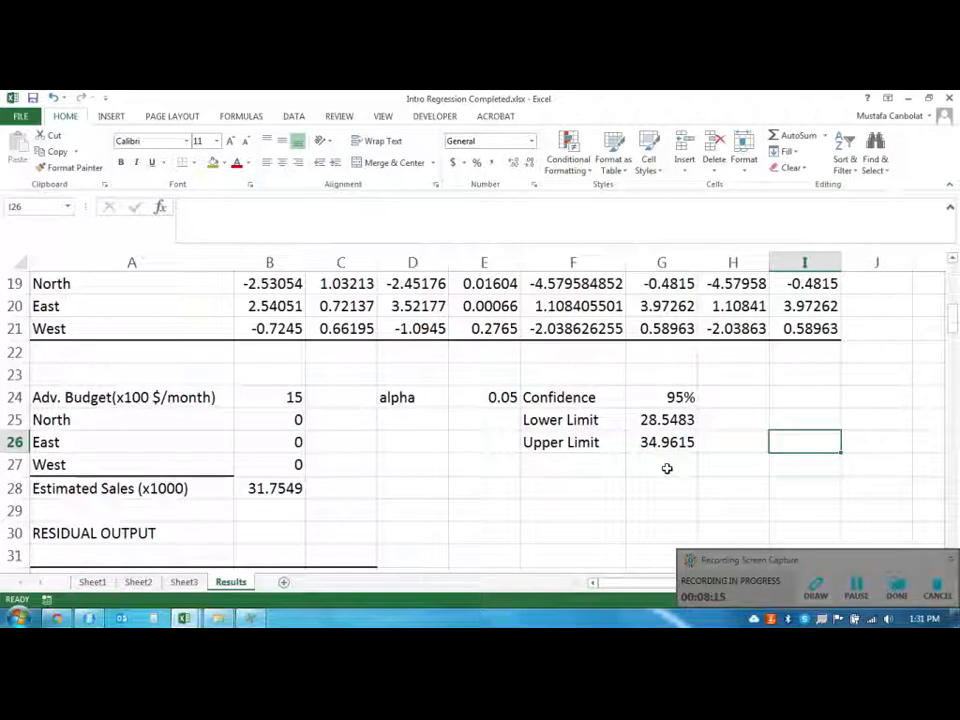
Set the advertising budget input in B24 to 25
{"action": "left_click", "coordinate": [285, 396]}
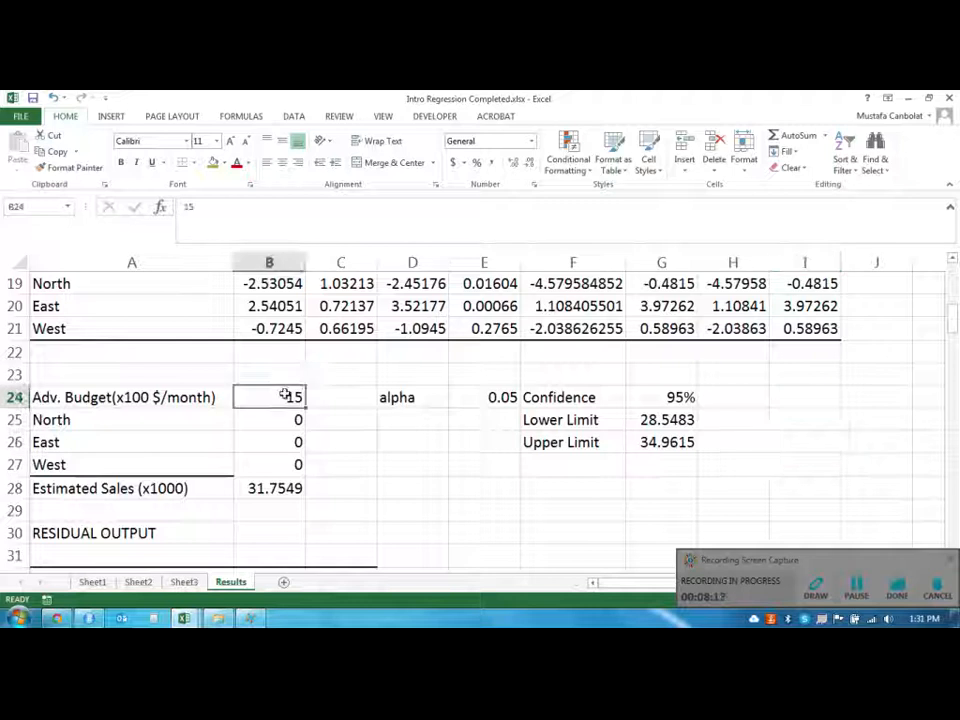
{"action": "type", "text": "25"}
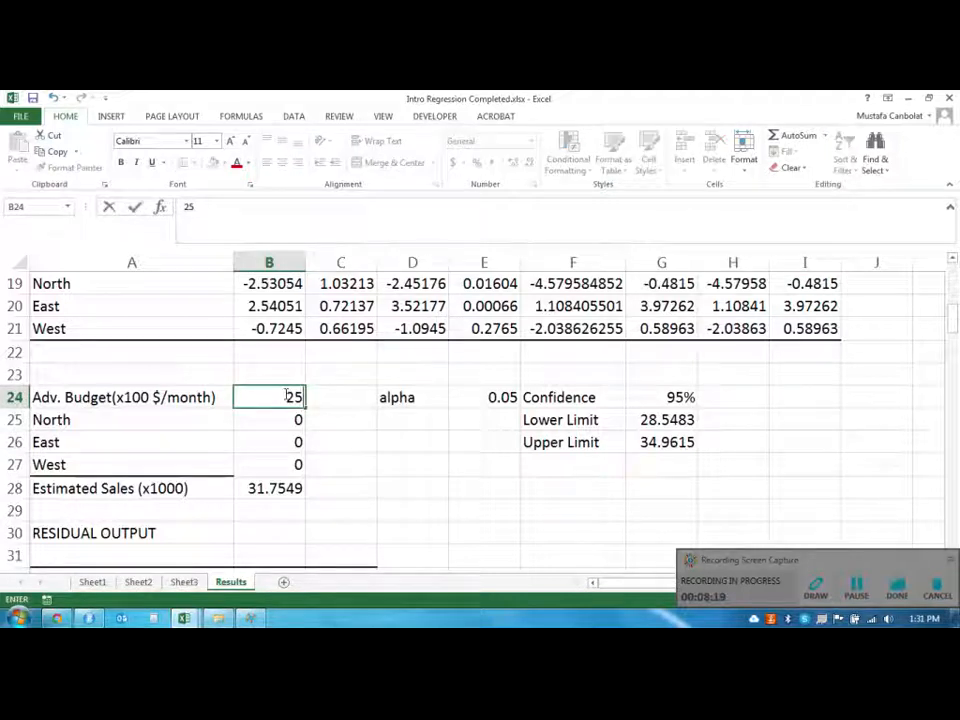
{"action": "key", "text": "Return"}
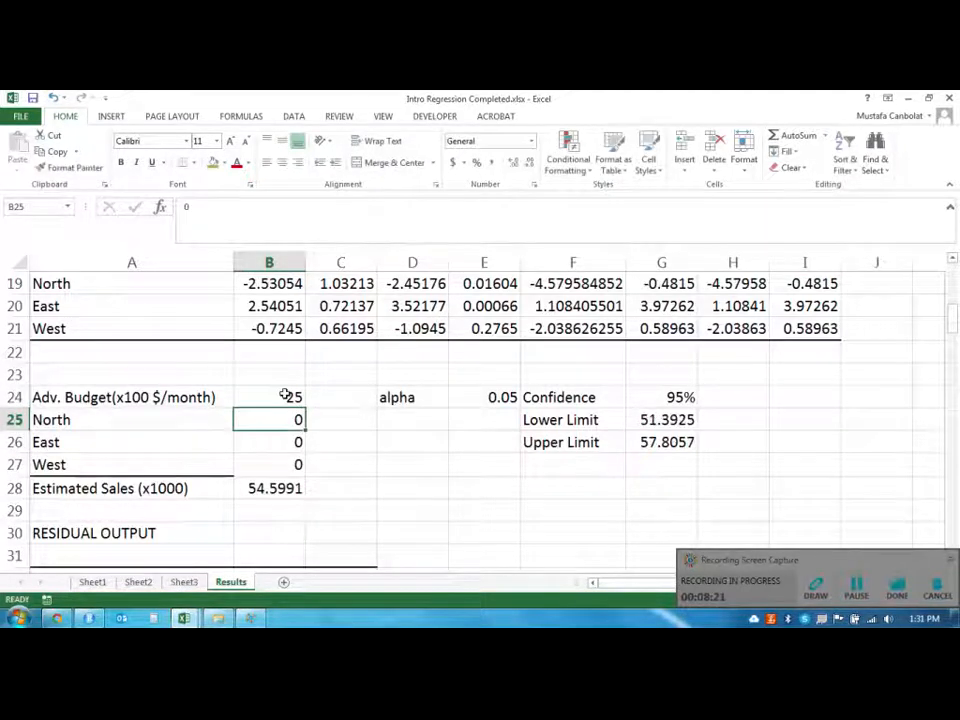
Review the recalculated lower and upper limits in G25:G26 and the formula behind the lower limit
{"action": "left_click", "coordinate": [654, 420]}
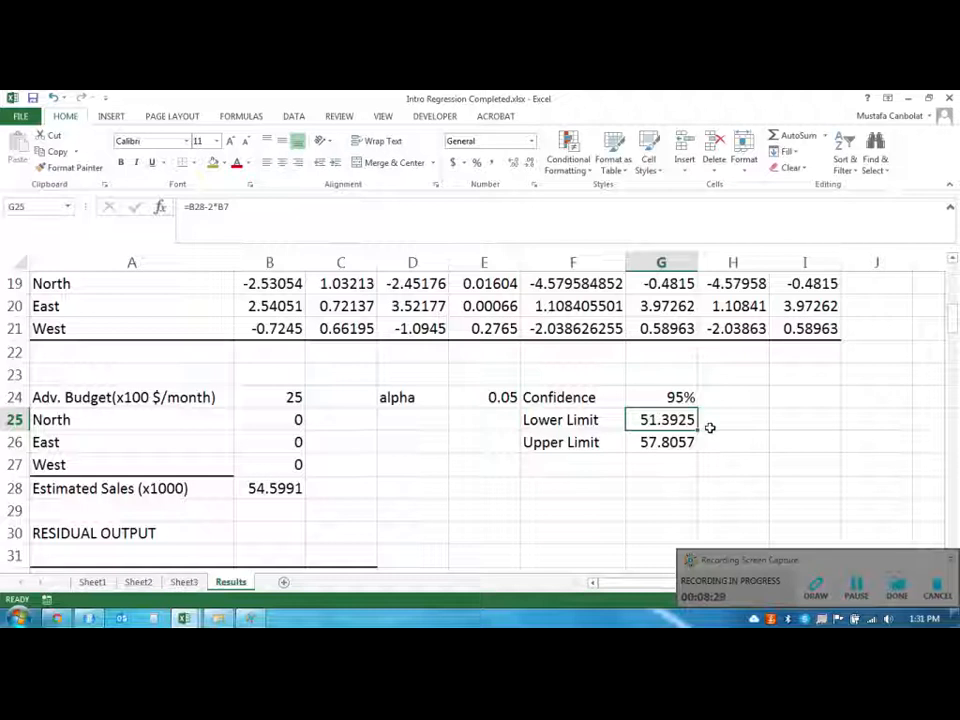
{"action": "left_click", "coordinate": [666, 463]}
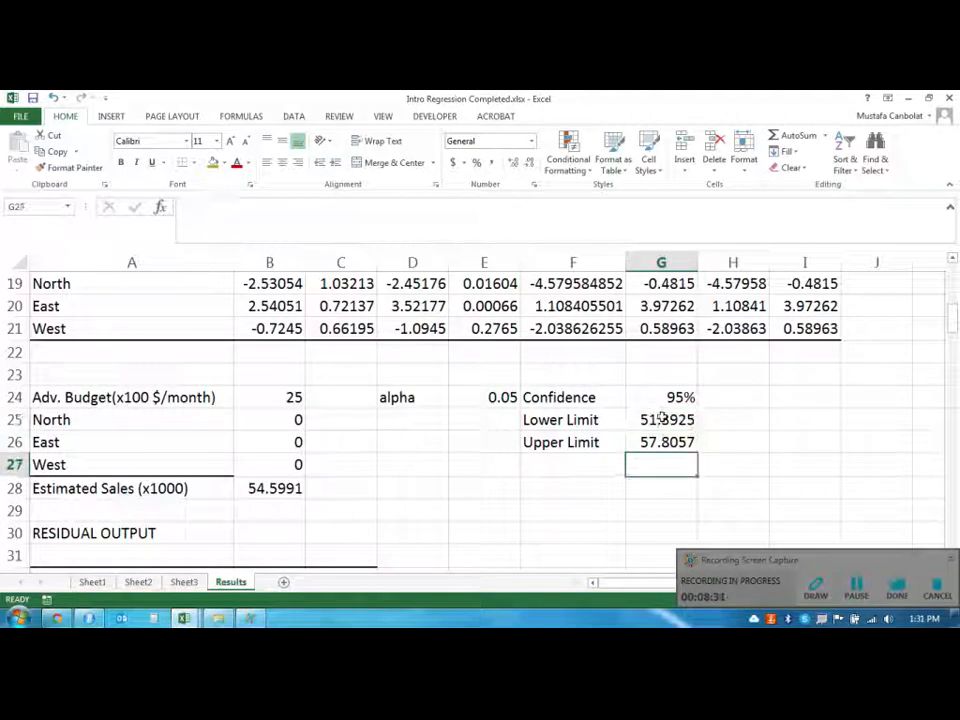
{"action": "left_click_drag", "start_coordinate": [662, 420], "coordinate": [664, 441]}
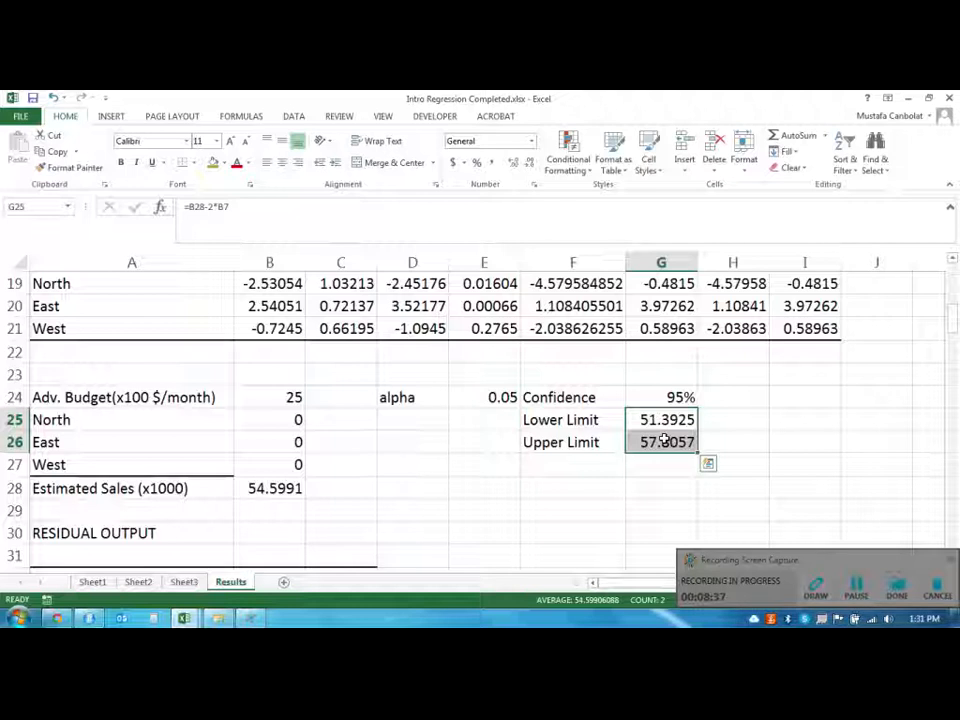
{"action": "left_click", "coordinate": [742, 418]}
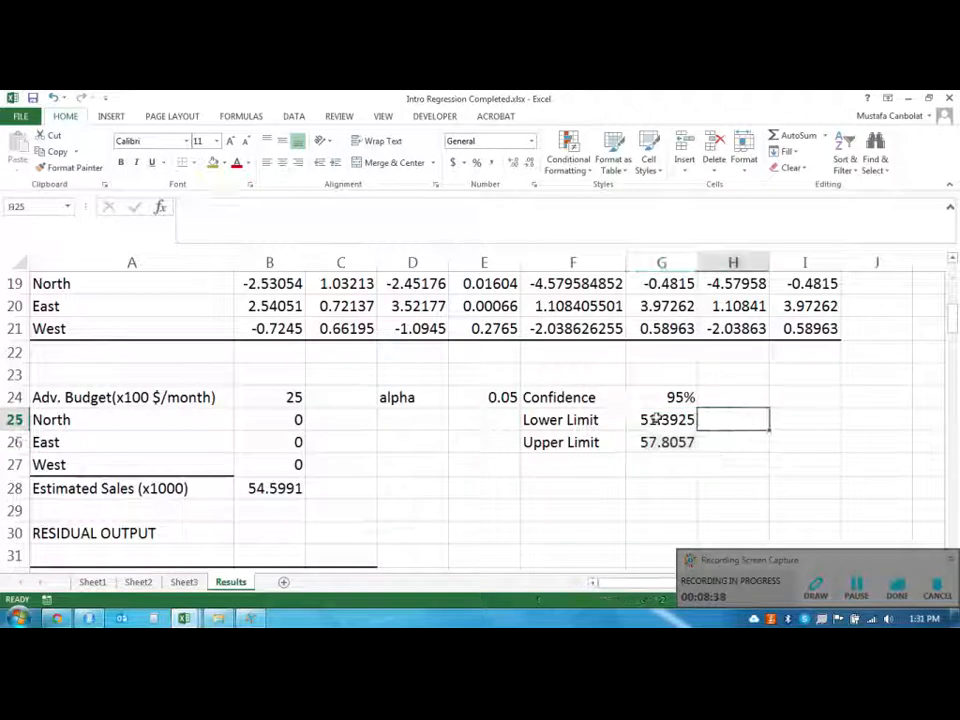